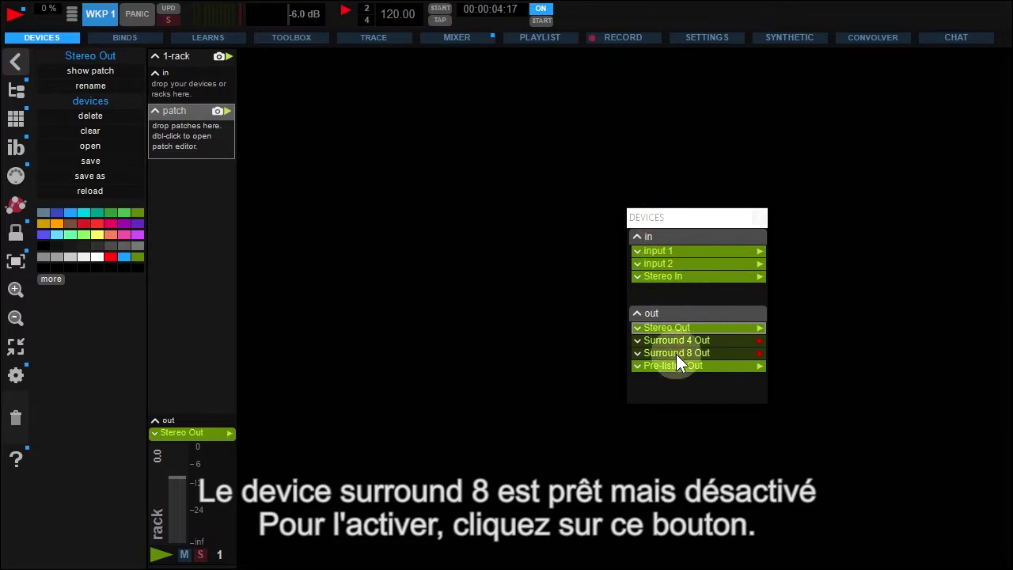
- Enable the Surround 8 Out device and replace Stereo Out with it in the output of 1-rack
left_click(756, 353)
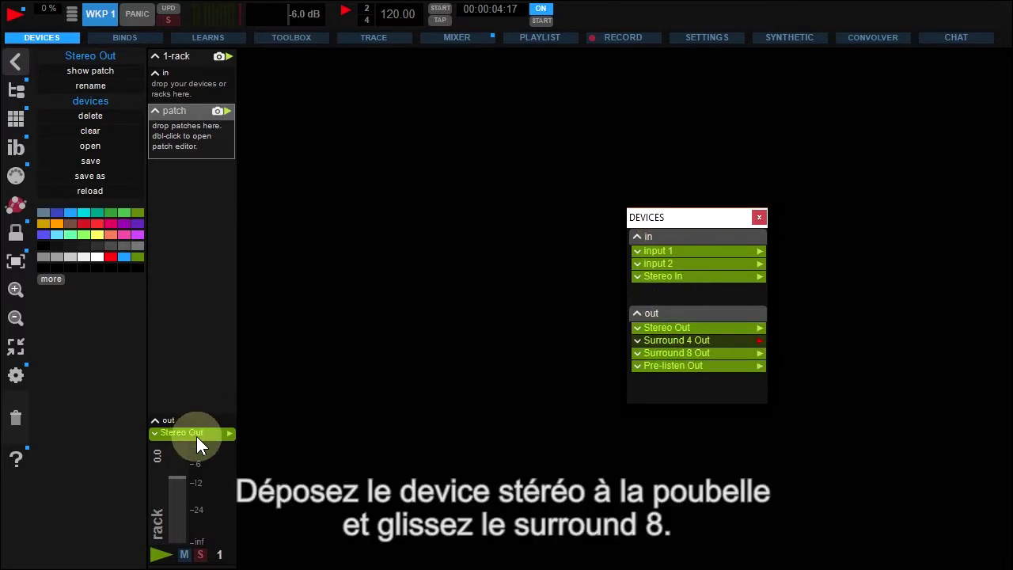
left_click_drag(196, 436, 26, 434)
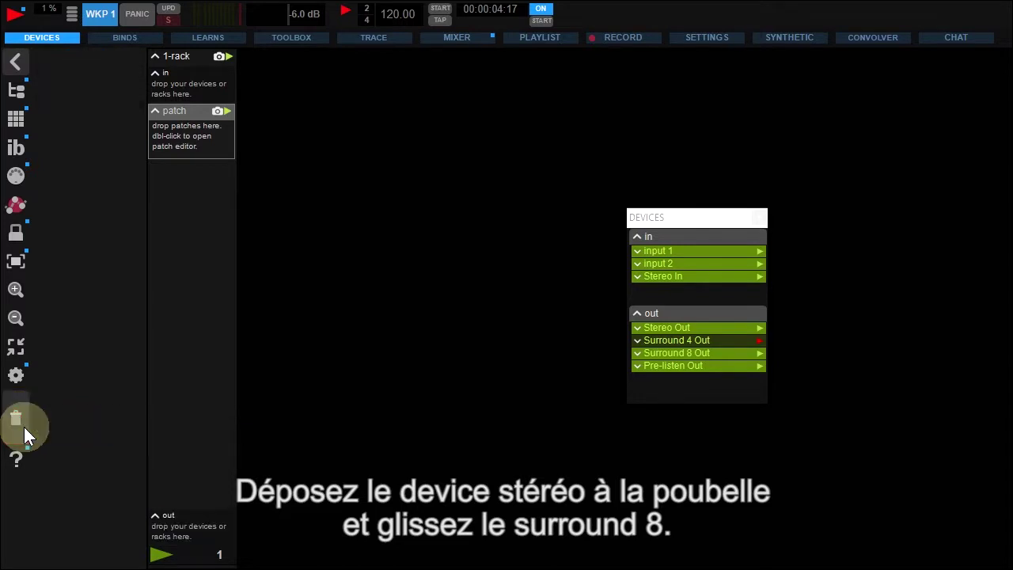
left_click_drag(663, 352, 183, 527)
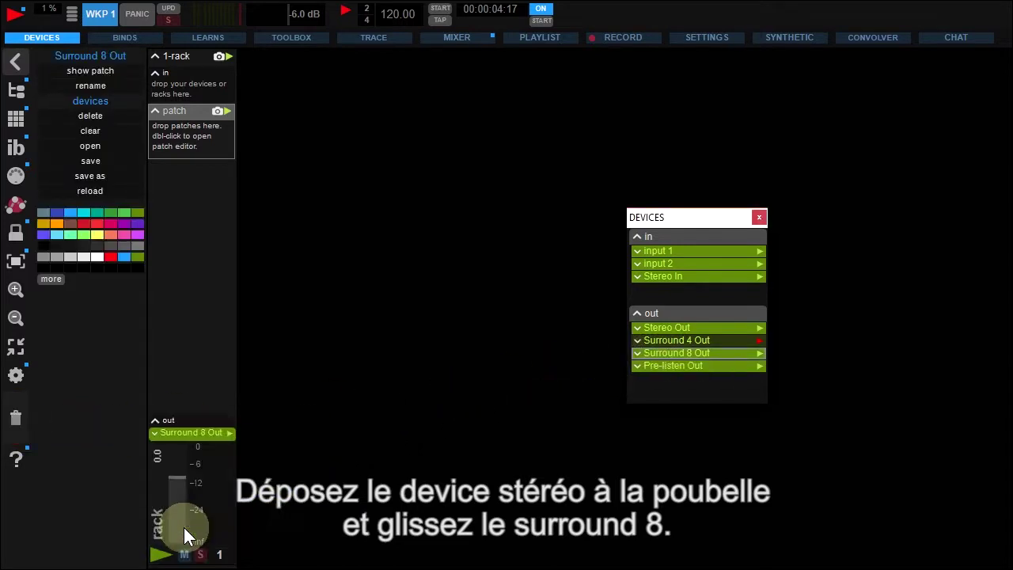
- Open the Surround 8 Out device's patch and move the devices window clear of its modules
double_click(666, 353)
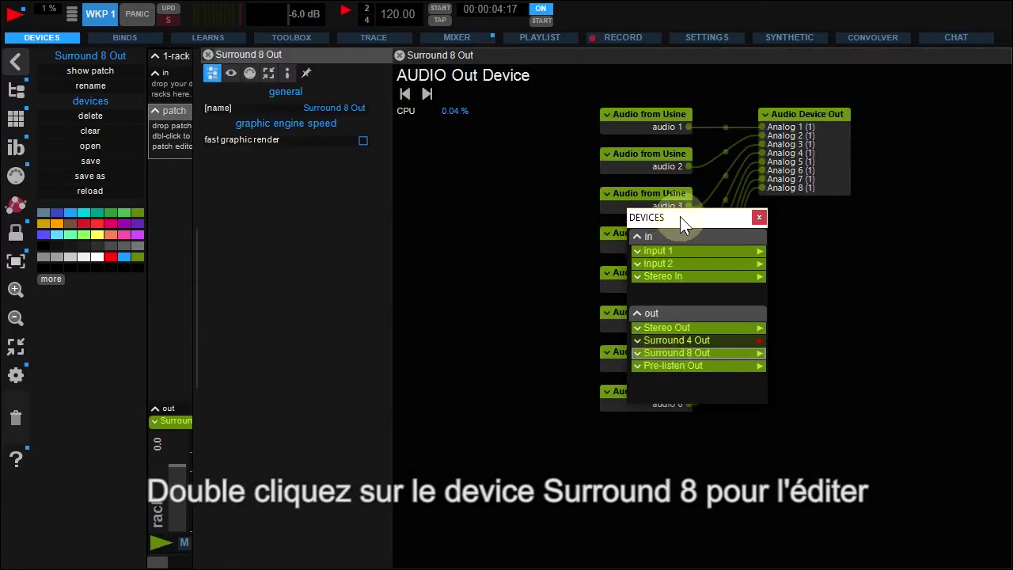
left_click_drag(680, 216, 306, 243)
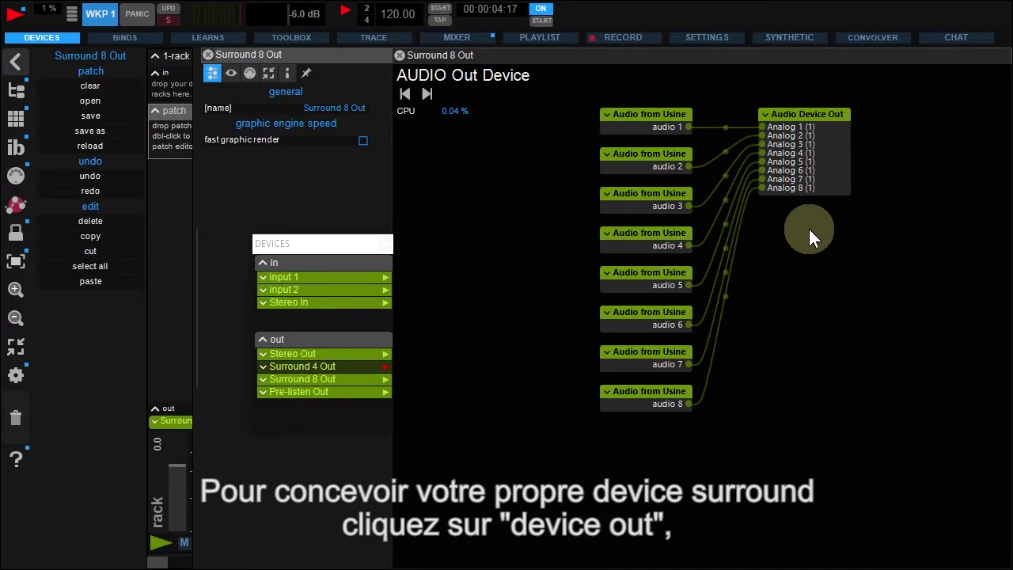
- Add a new audio output device and rename it "mine"
left_click(354, 339)
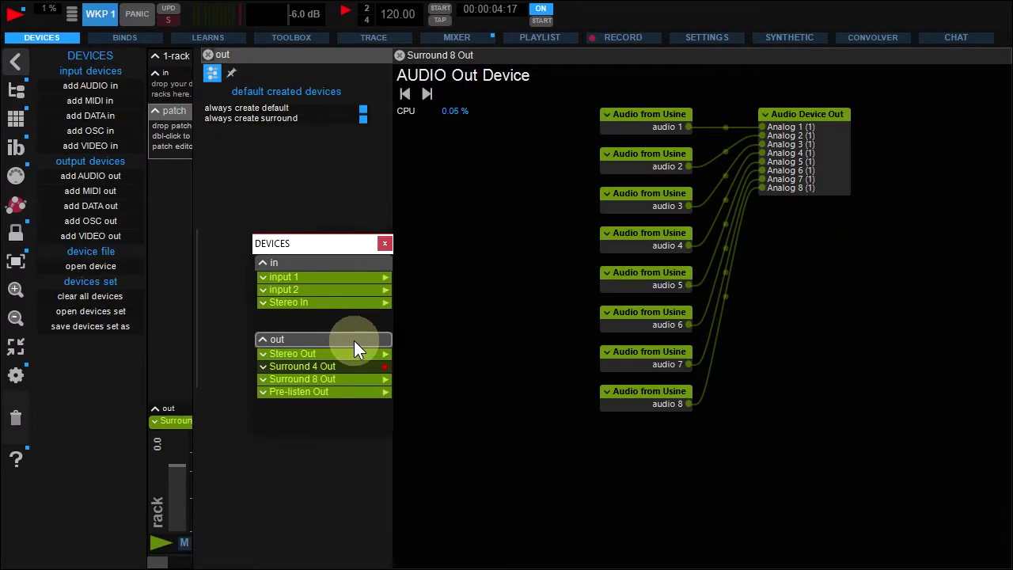
left_click(108, 178)
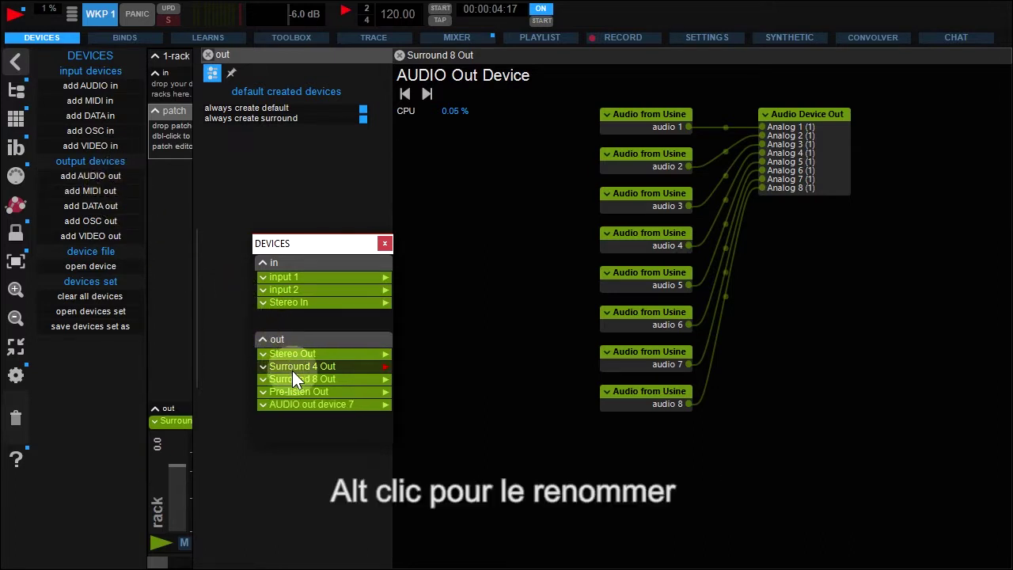
left_click(311, 403, "alt")
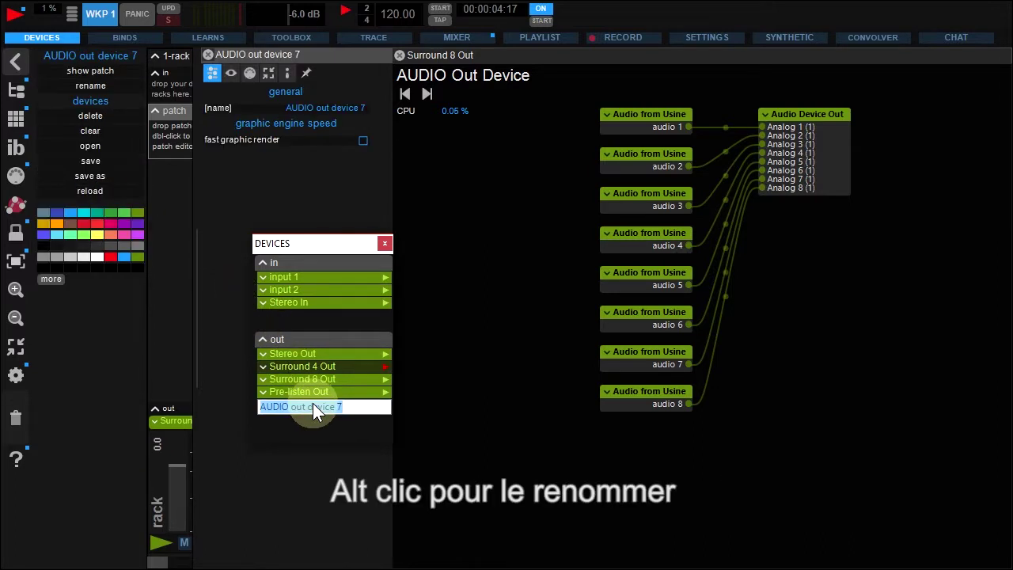
type("mine")
key("Return")
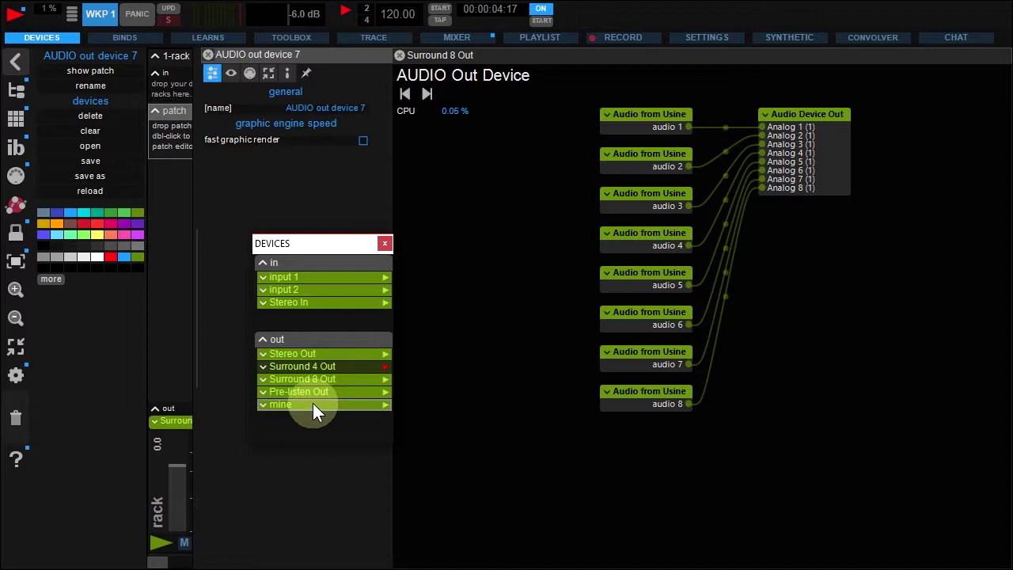
- Open the patch of the "mine" device and delete both of its Audio from Usine modules
double_click(326, 407)
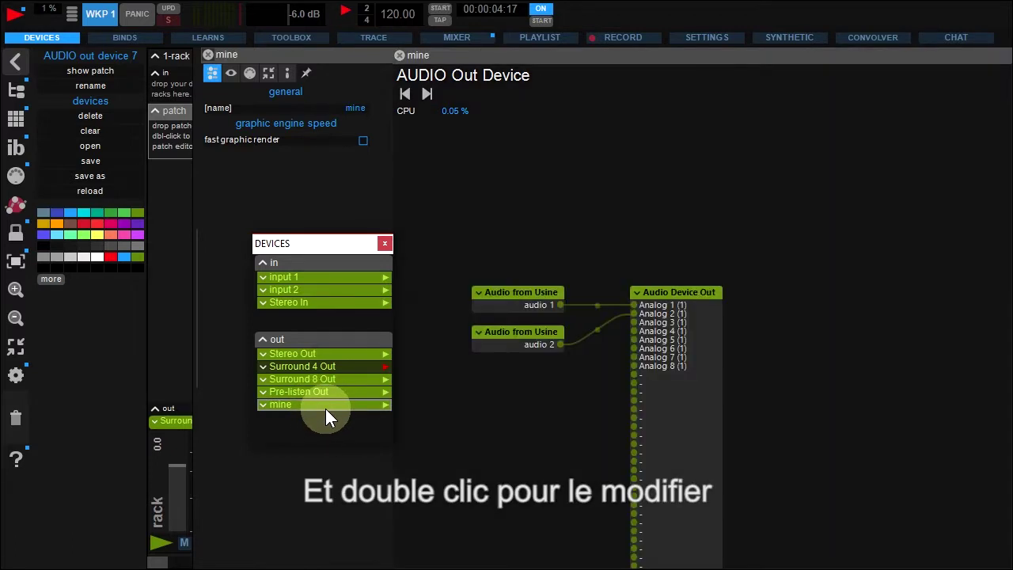
left_click_drag(530, 424, 595, 267)
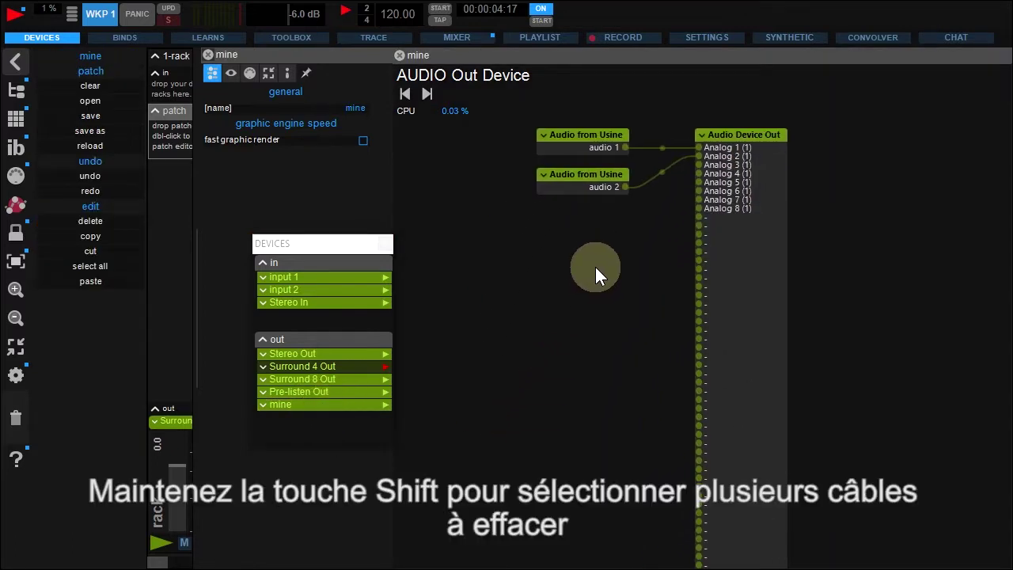
left_click_drag(512, 104, 595, 227)
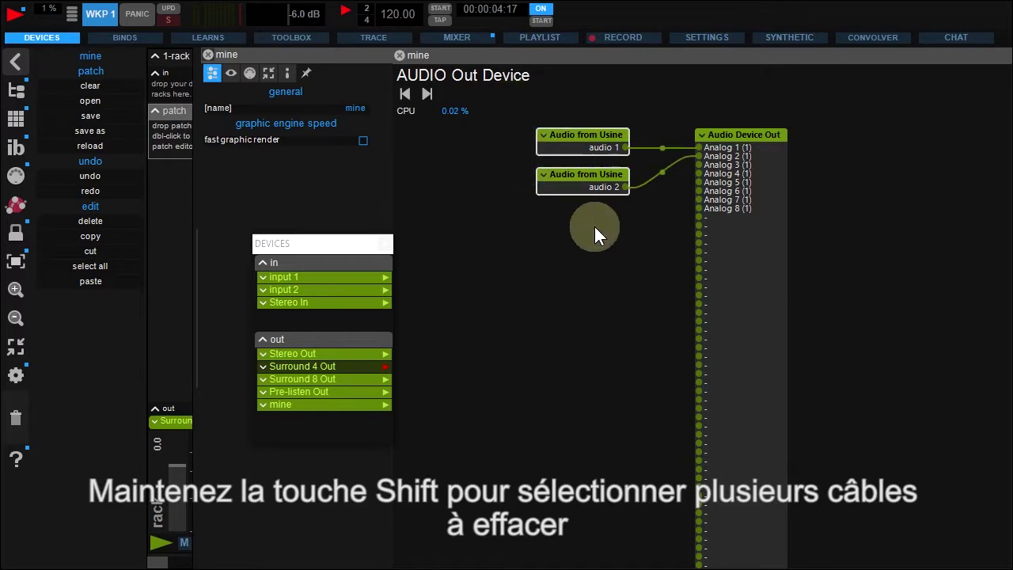
key("Delete")
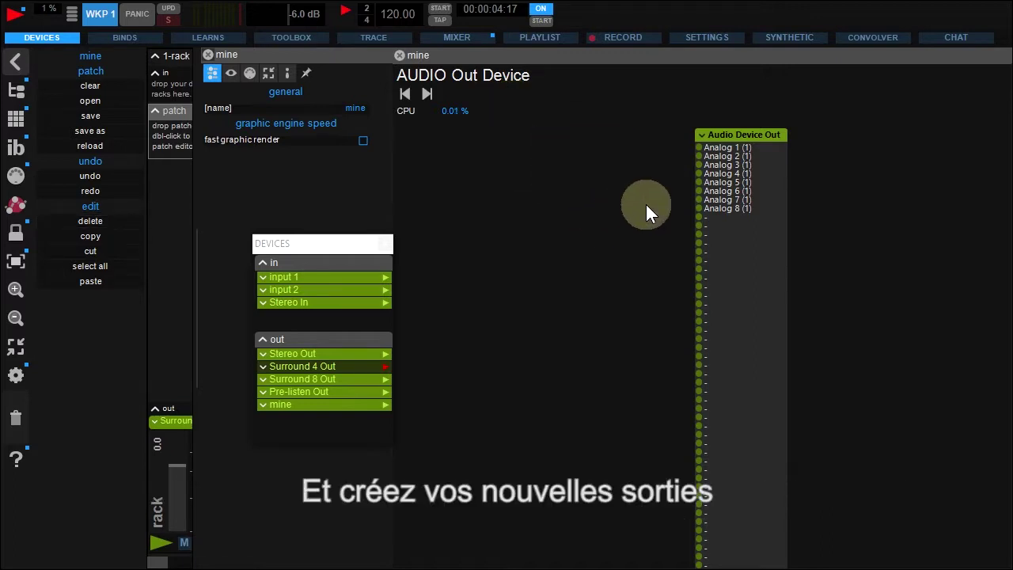
- Create two Audio Input modules in the "mine" patch, connected to Analog 5 and Analog 6 of Audio Device Out
left_click_drag(700, 182, 561, 145)
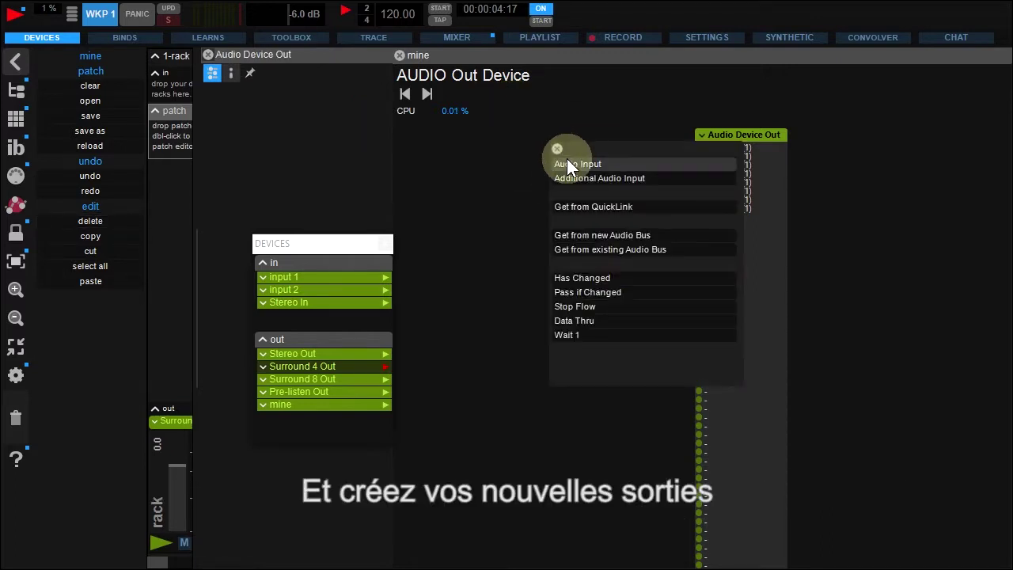
left_click(567, 158)
left_click_drag(698, 191, 566, 189)
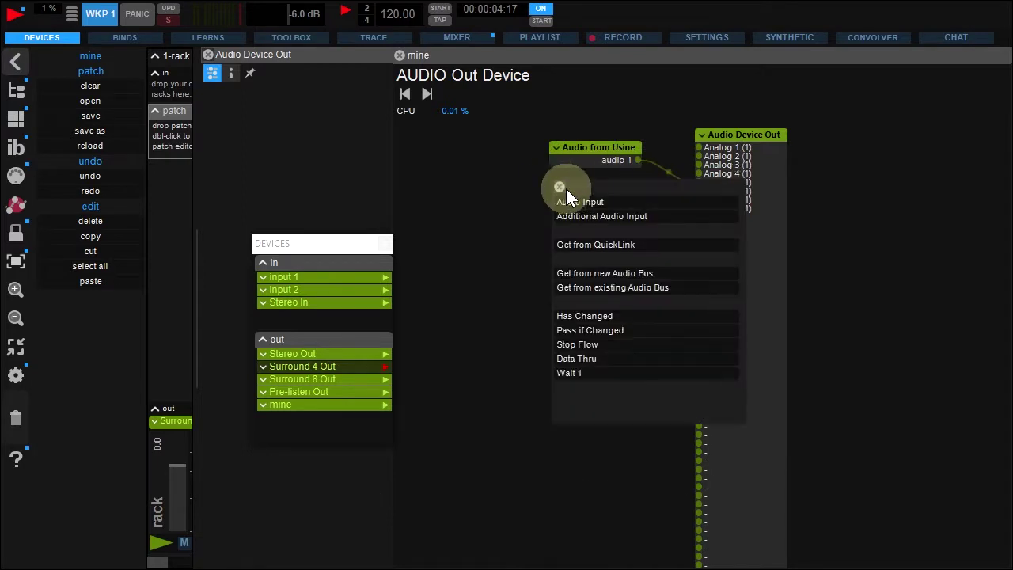
left_click(570, 200)
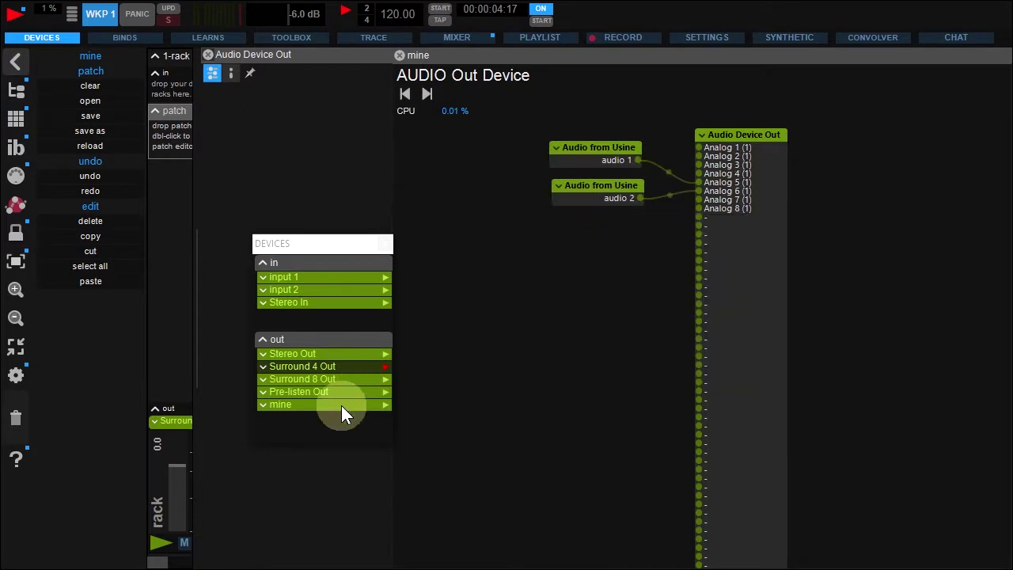
- Delete the "mine" output device
left_click_drag(341, 405, 15, 418)
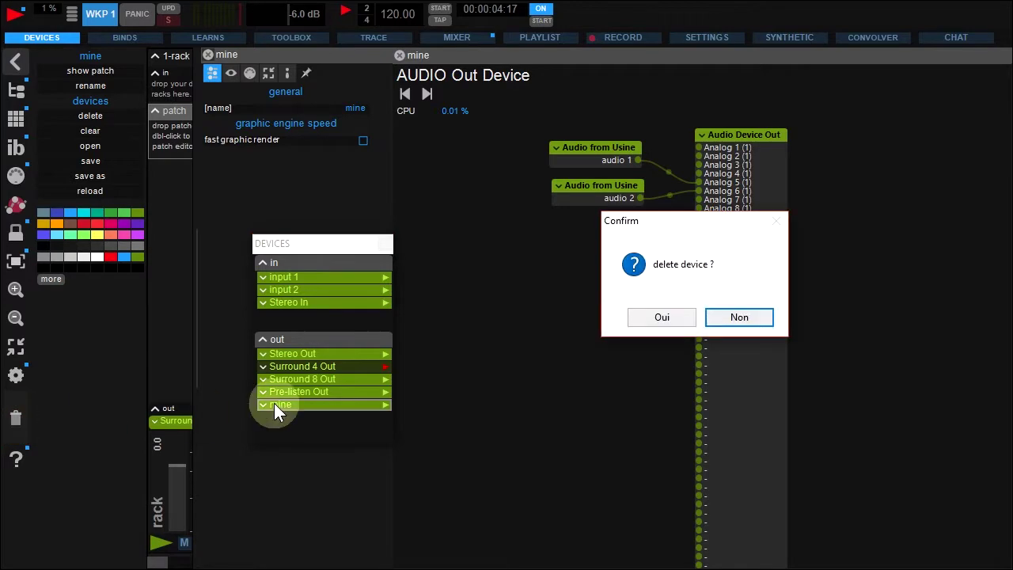
left_click(670, 315)
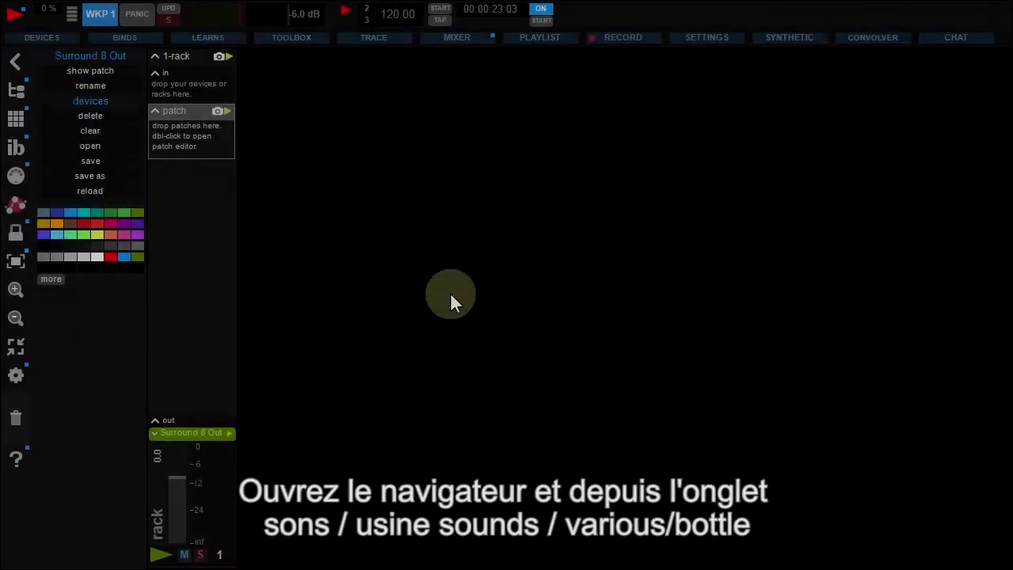
- Load Bouteille 1.wav from Usine Sounds > Various > Bottle into 1-rack as a normal wavefile player
left_click(19, 91)
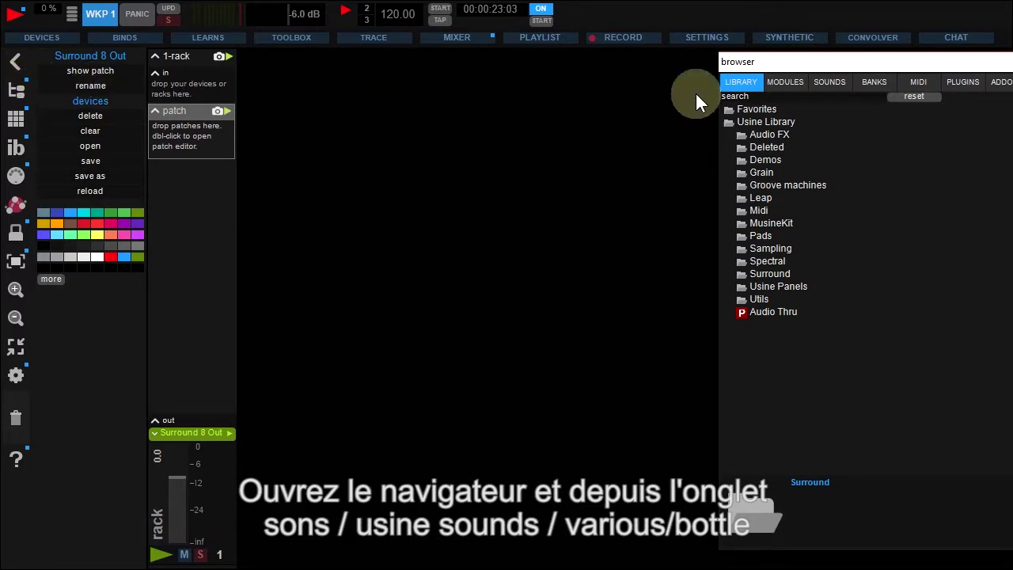
left_click(830, 83)
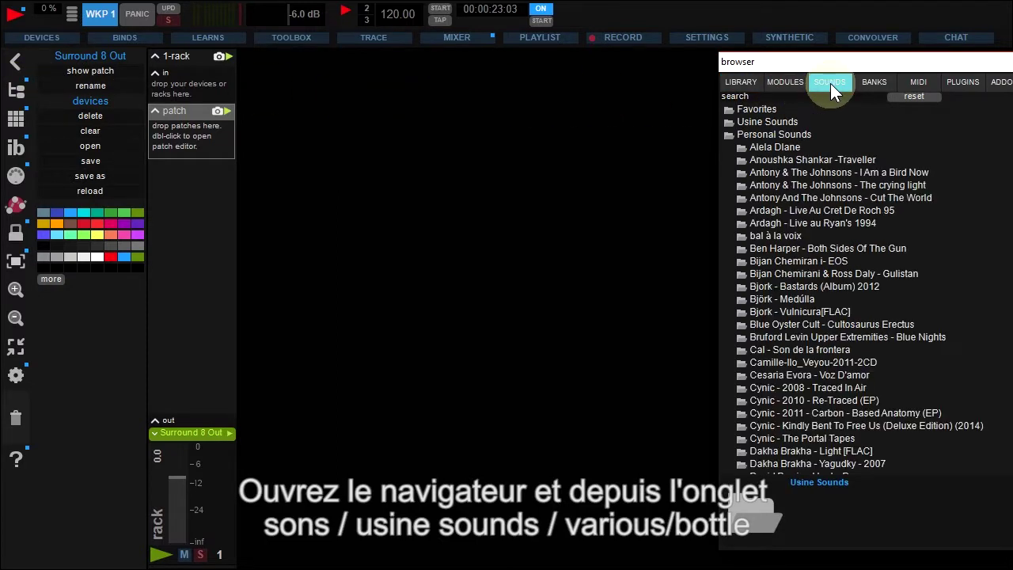
left_click(788, 124)
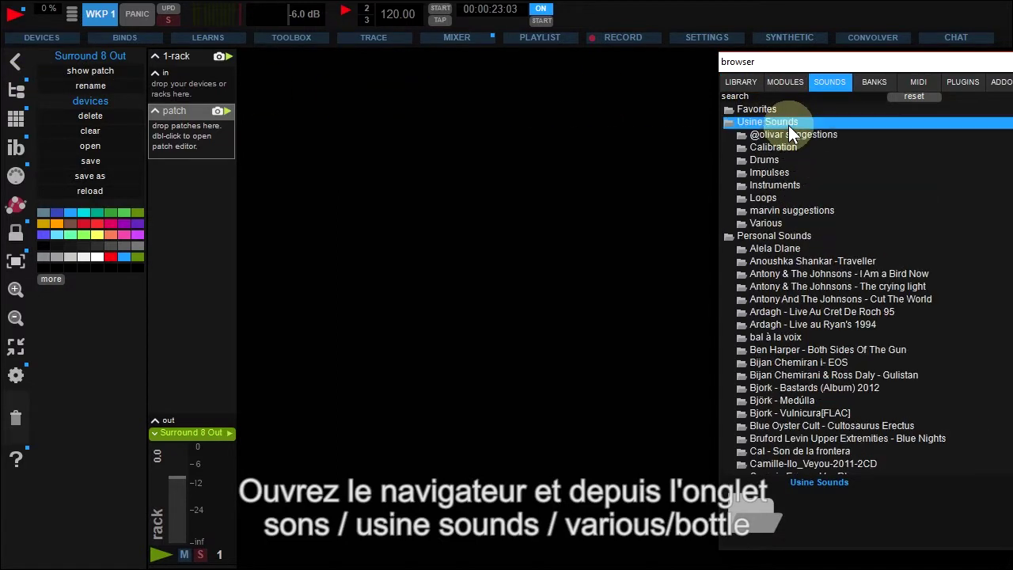
left_click(766, 224)
left_click(774, 235)
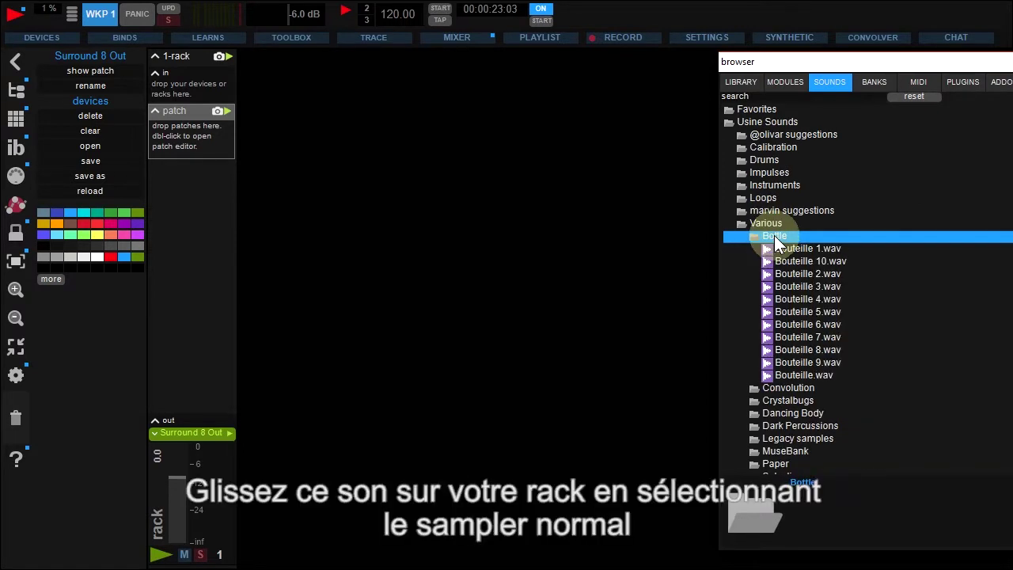
left_click_drag(786, 247, 194, 135)
left_click(243, 160)
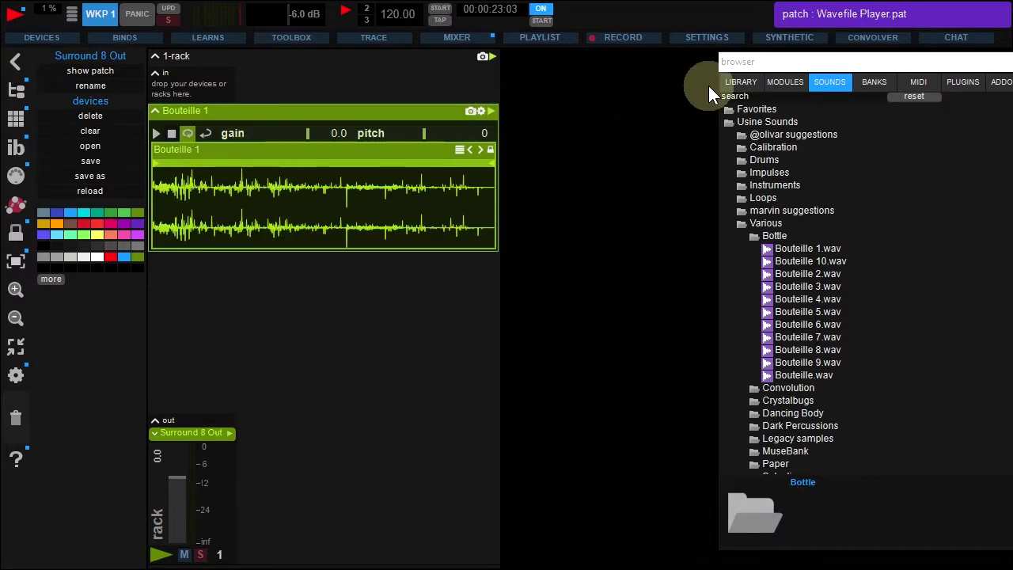
- Add the SURR PAN Simple patch from the library's Surround folder to 1-rack, after the Bouteille 1 player
left_click(738, 84)
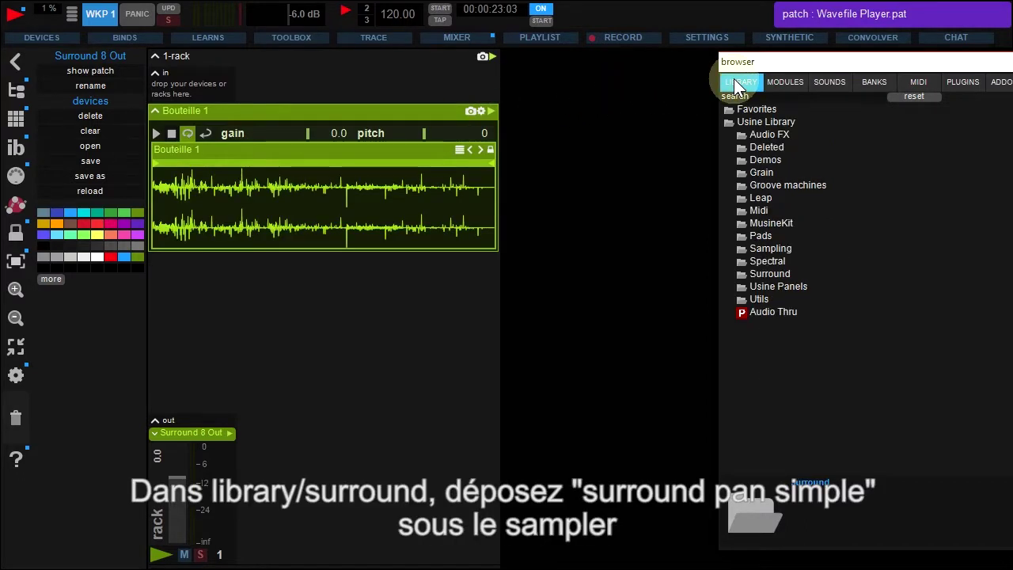
left_click(765, 270)
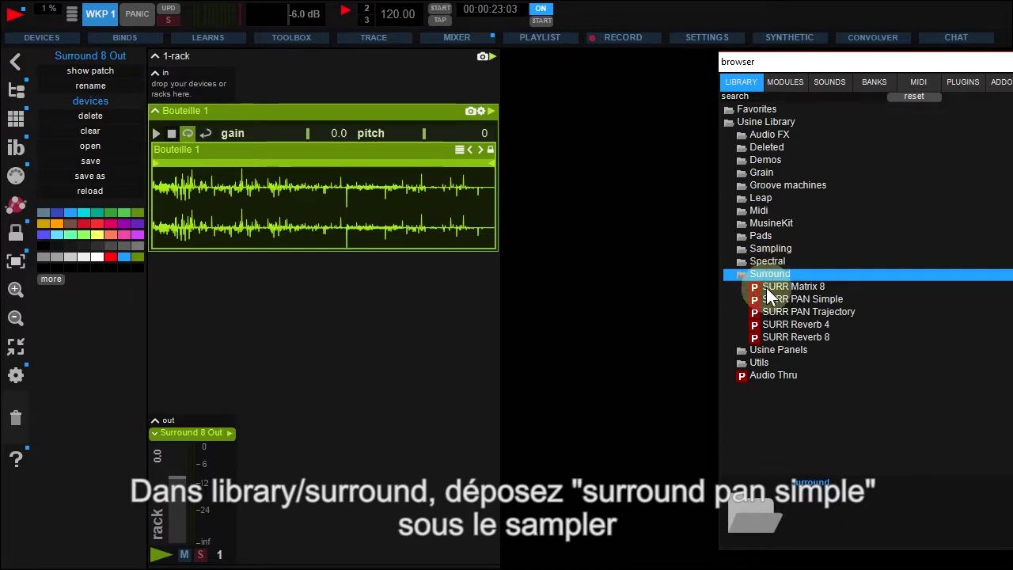
left_click_drag(767, 297, 341, 297)
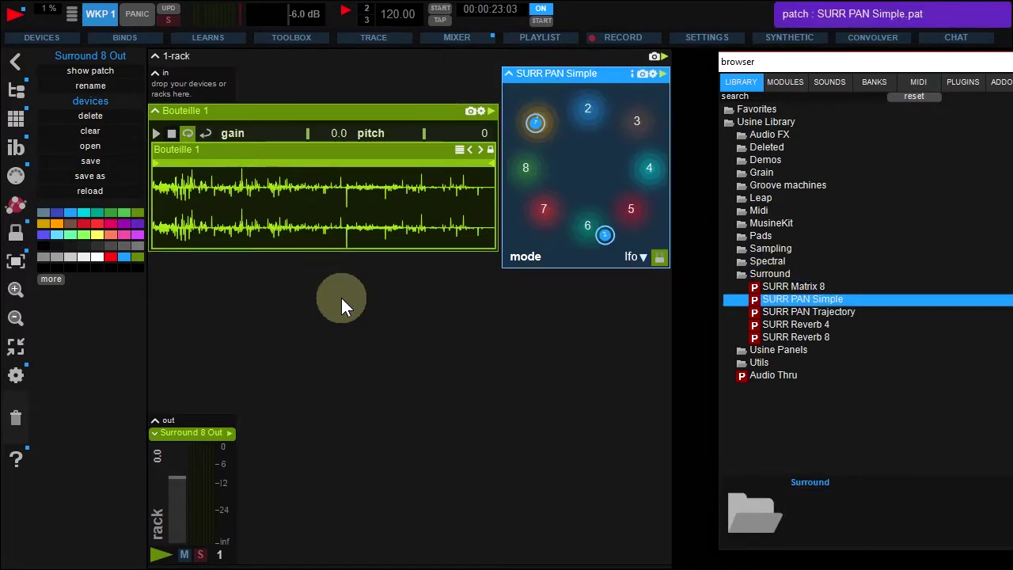
- Collapse the Bouteille 1 player in the rack and turn on the audio engine
left_click(159, 110)
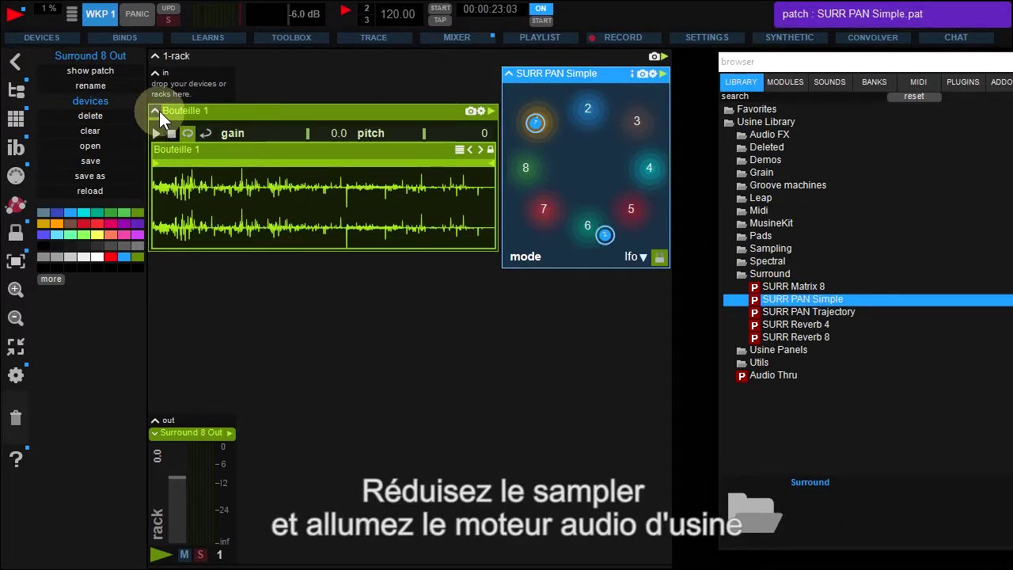
left_click(159, 111)
left_click(17, 14)
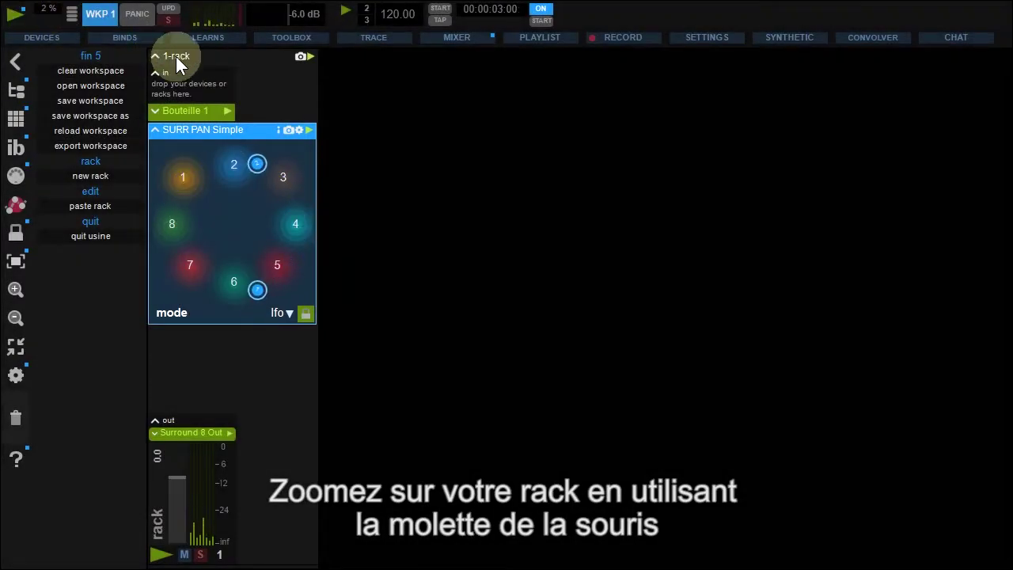
- Open the SURR PAN Simple settings and set the number of inputs to 1
left_click(176, 57)
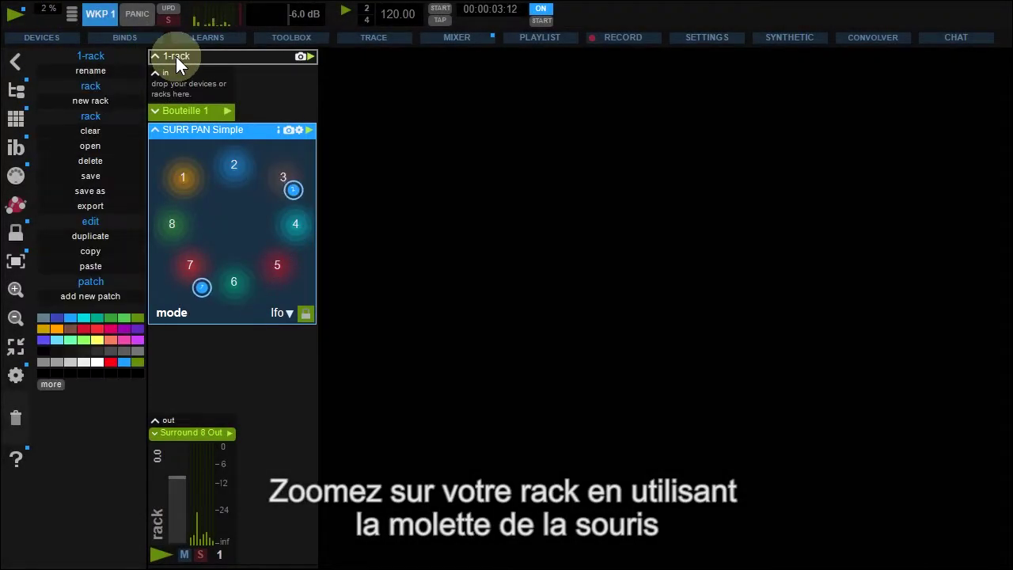
scroll(176, 56, "up", 2)
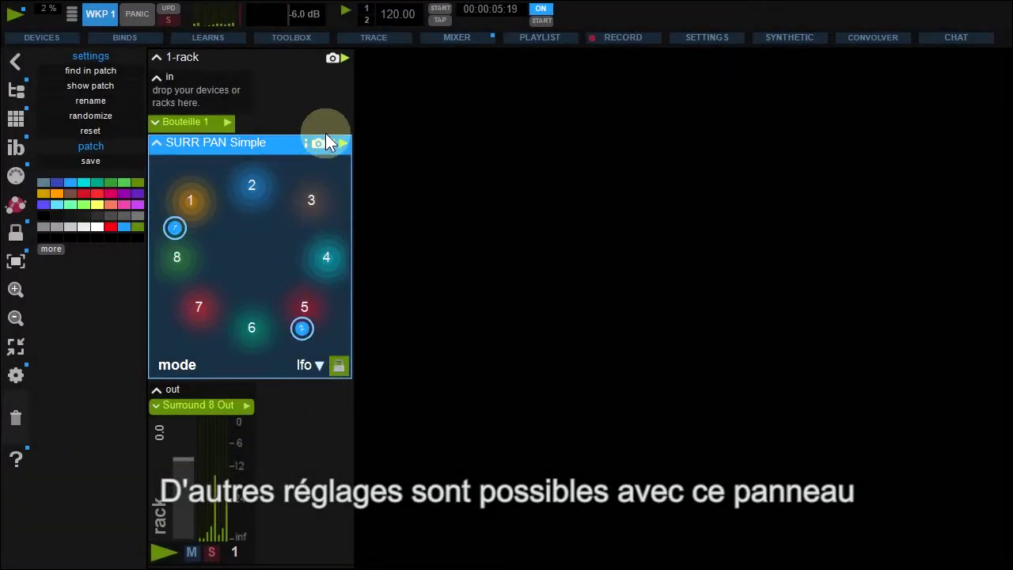
left_click(329, 144)
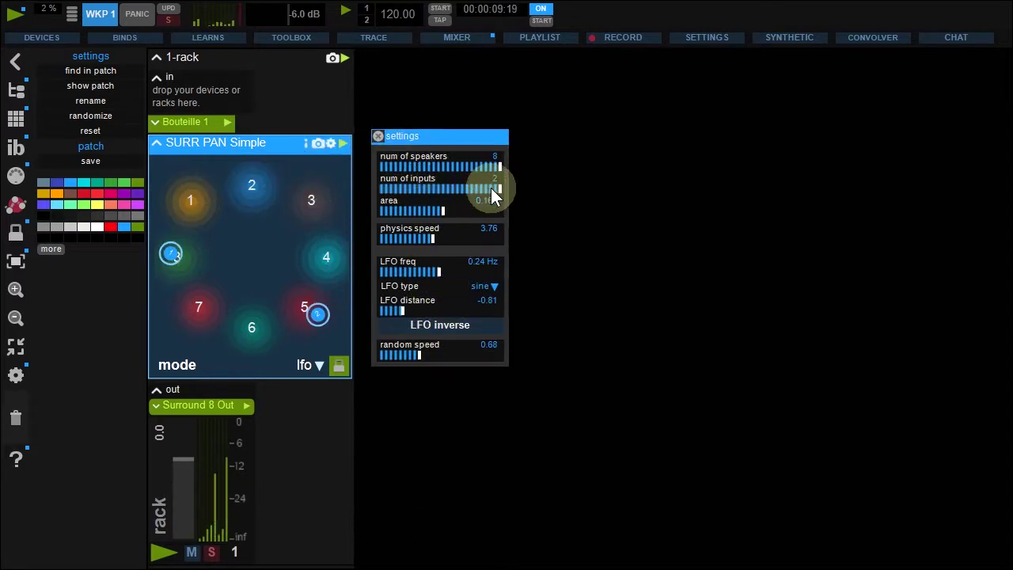
left_click_drag(493, 190, 397, 192)
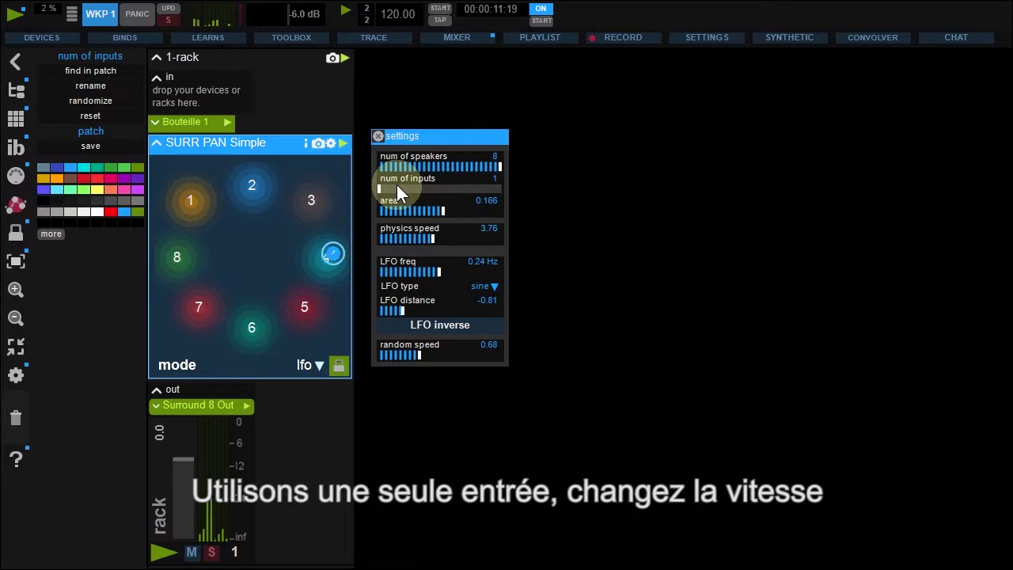
- Set the surround panner's LFO frequency to 0.76 Hz and its area to 0.290
left_click(440, 271)
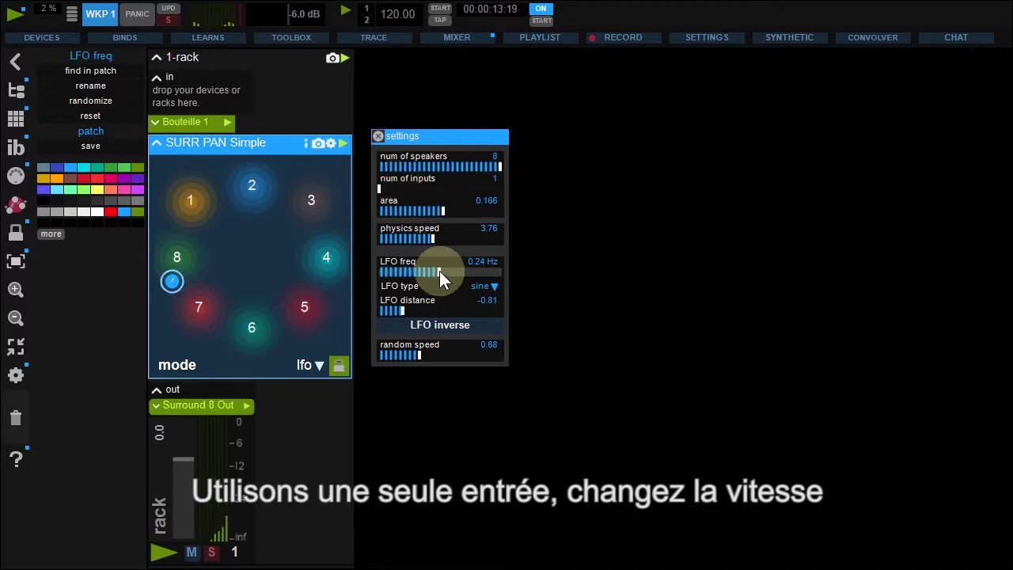
left_click_drag(440, 271, 460, 272)
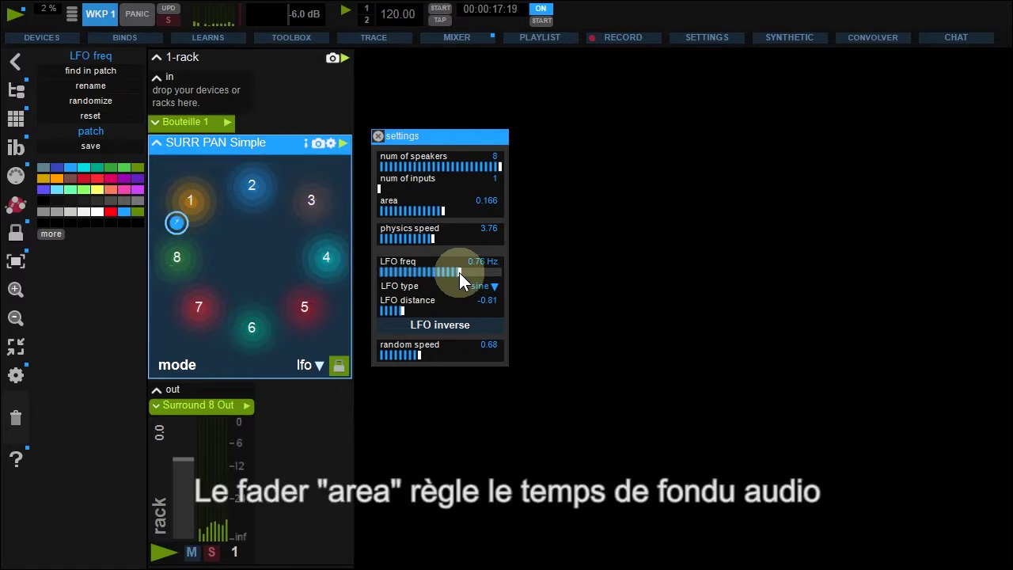
left_click(447, 211)
mouse_move(447, 211)
left_mouse_down()
mouse_move(404, 213)
mouse_move(462, 212)
left_mouse_up()
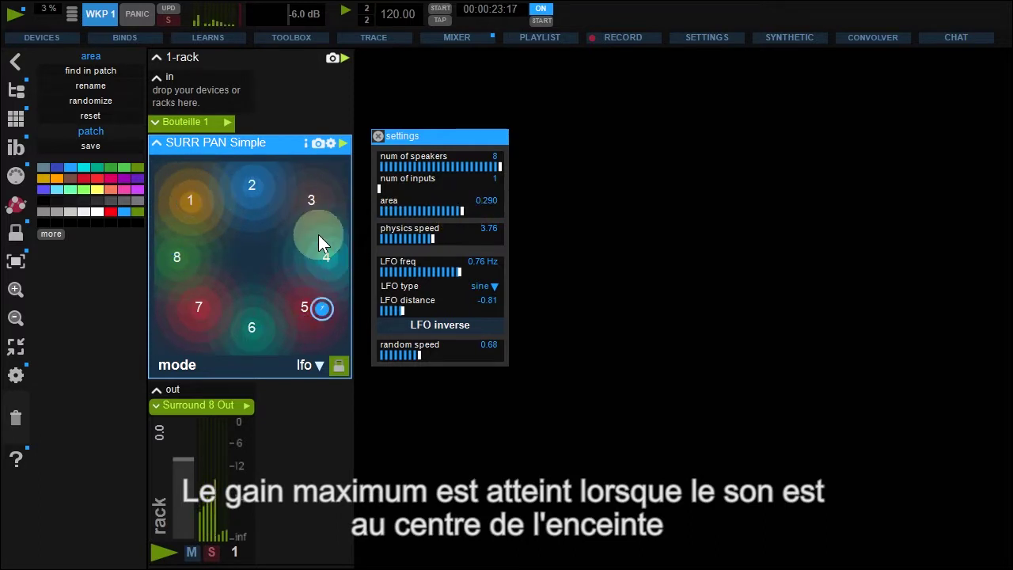
- Set the surround panner's area to 0.297 and switch its mode to simple
mouse_move(463, 211)
left_mouse_down()
mouse_move(435, 210)
mouse_move(463, 208)
left_mouse_up()
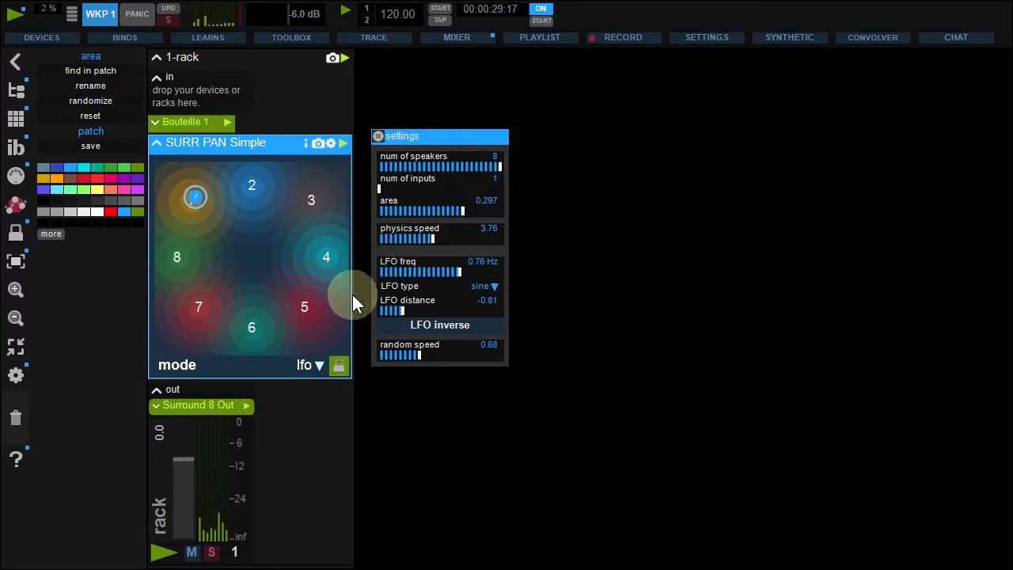
left_click(300, 364)
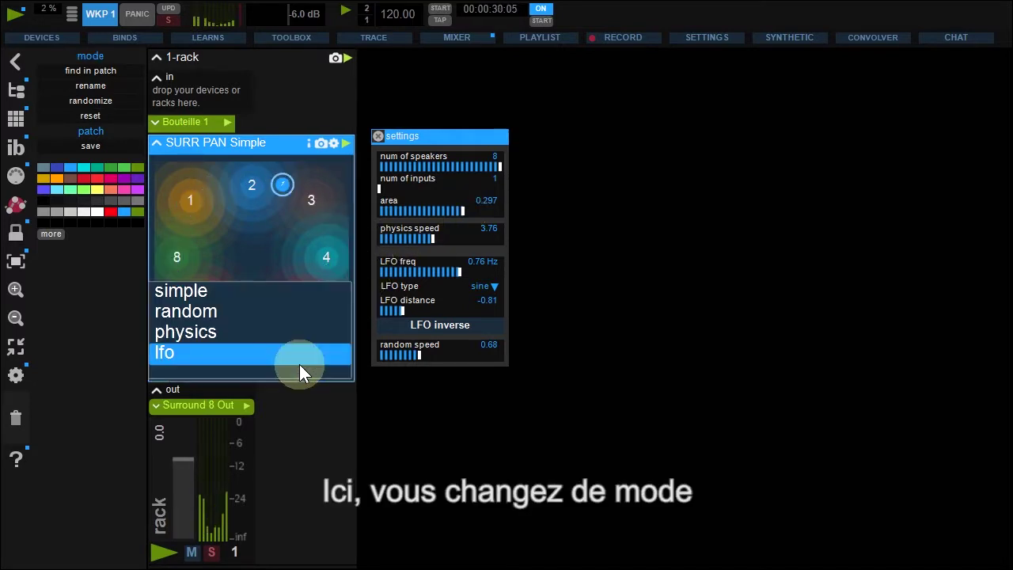
left_click(265, 291)
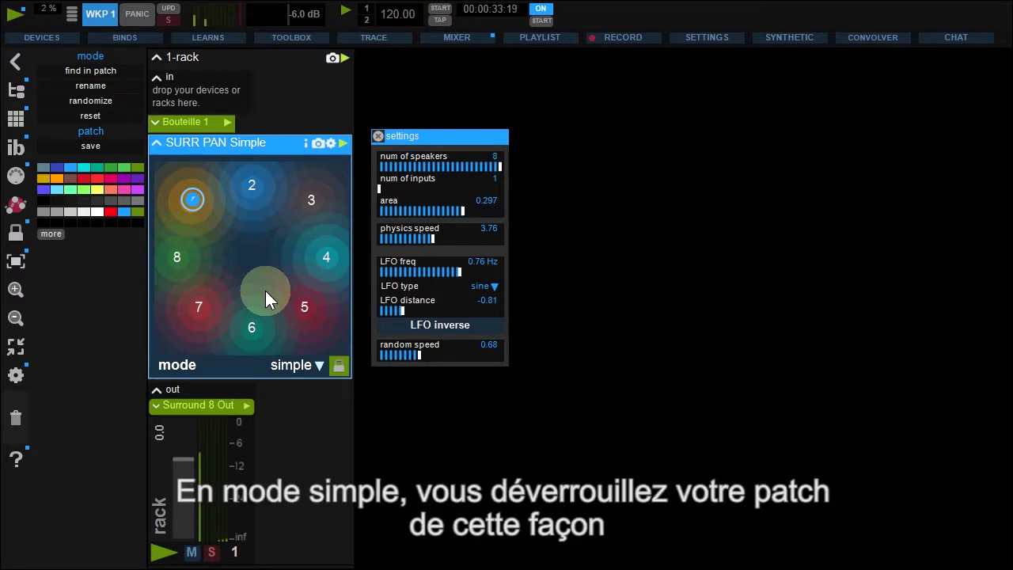
- Unlock the SURR PAN Simple speaker layout, move speakers 4 and 8 inward and speaker 5 outward, and lock the layout again
left_click(335, 365)
left_click_drag(328, 262, 289, 253)
left_click_drag(303, 307, 316, 327)
left_click_drag(190, 268, 206, 261)
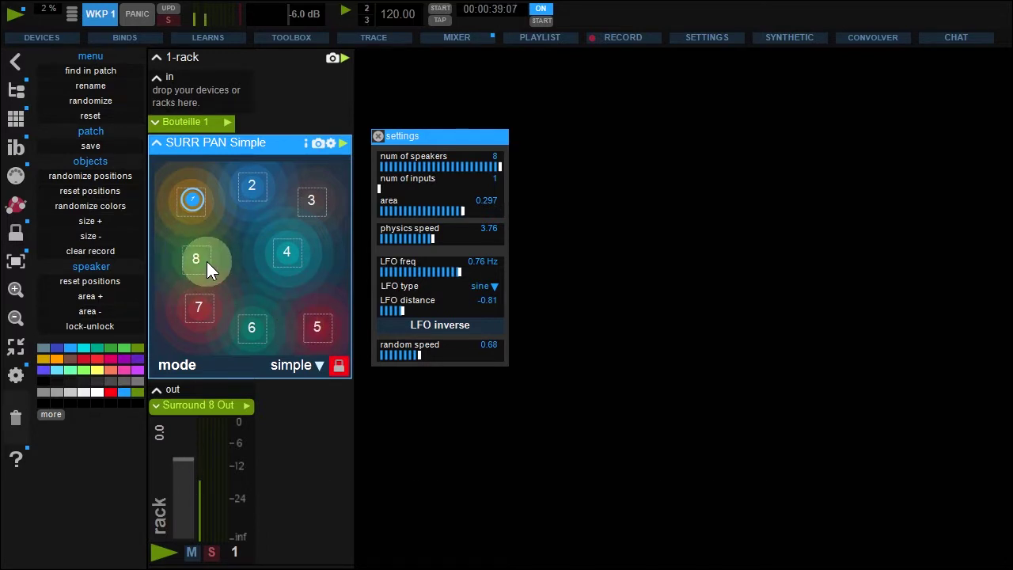
left_click(336, 365)
- Move the sound source onto speaker 3, and set the SURR PAN Simple mode to random
left_click_drag(197, 201, 321, 200)
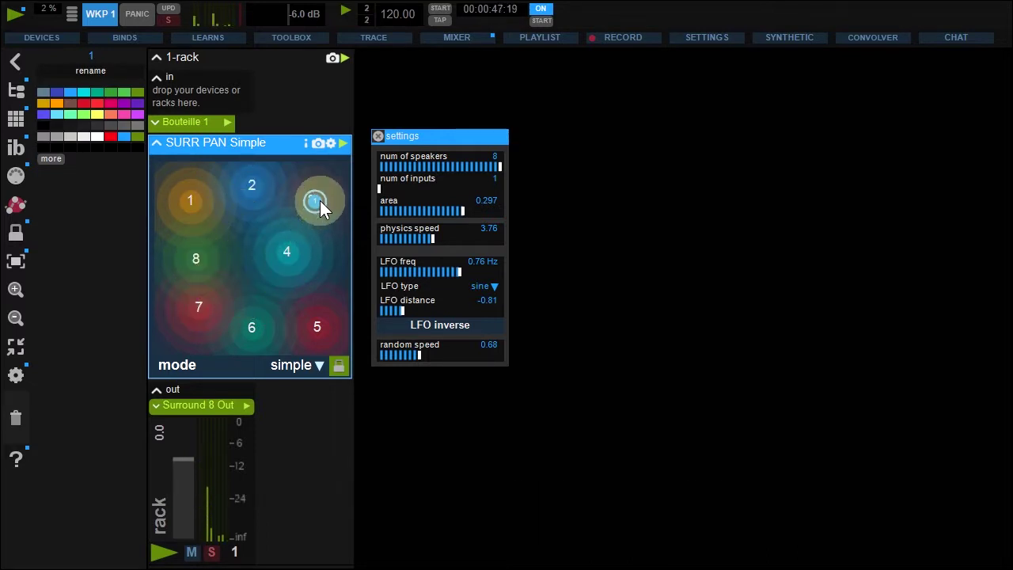
left_click(294, 363)
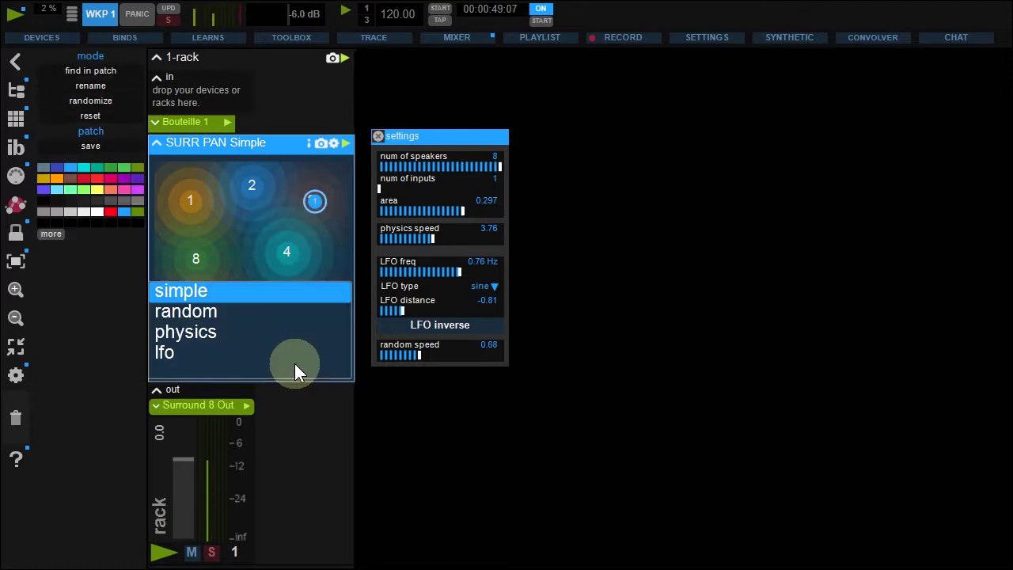
left_click(267, 308)
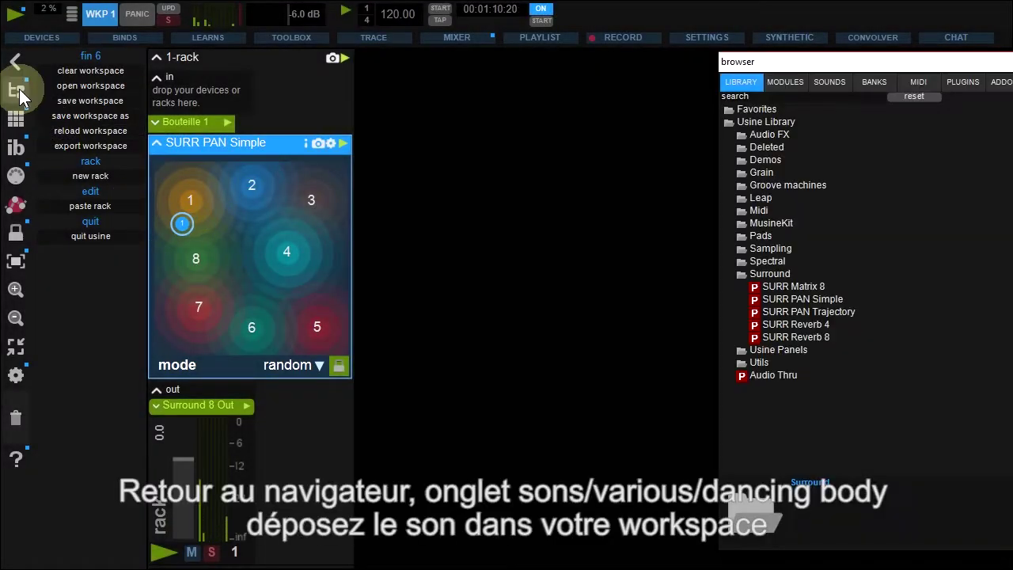
- Add Le corp dansant 1.wav from the Various/Dancing Body sounds to a new rack as a Normal Sampler
left_click(843, 86)
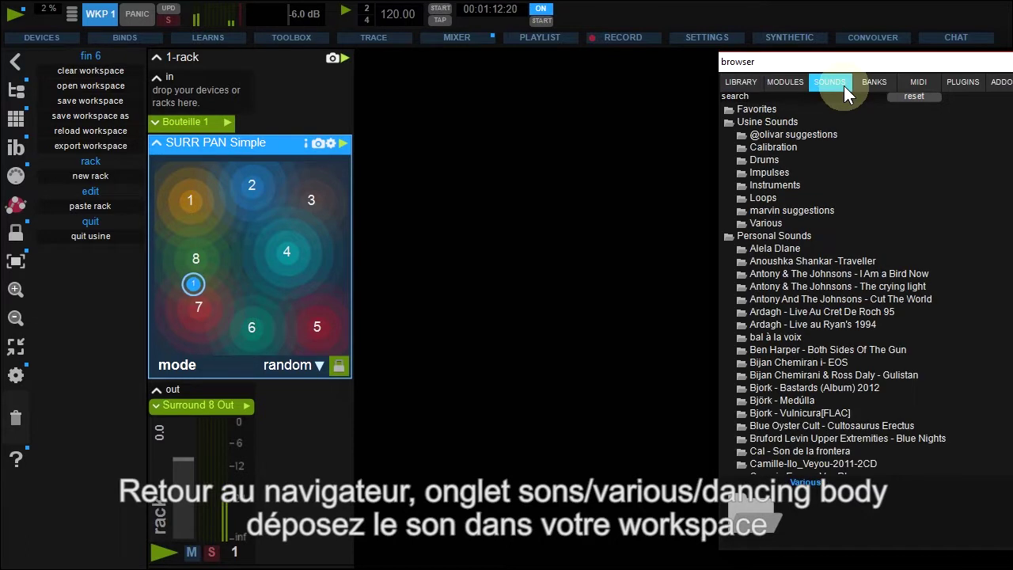
left_click(761, 223)
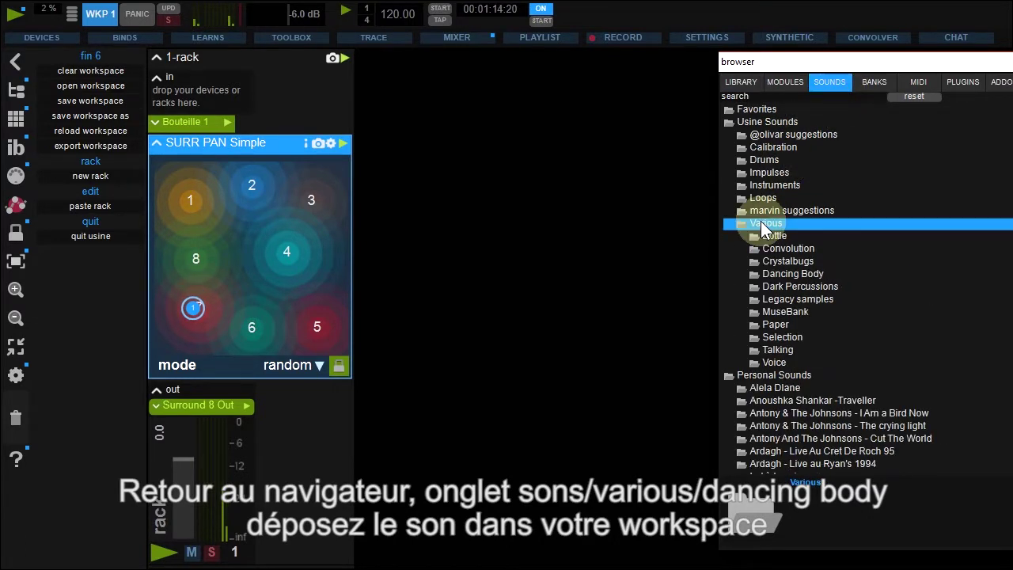
left_click(773, 273)
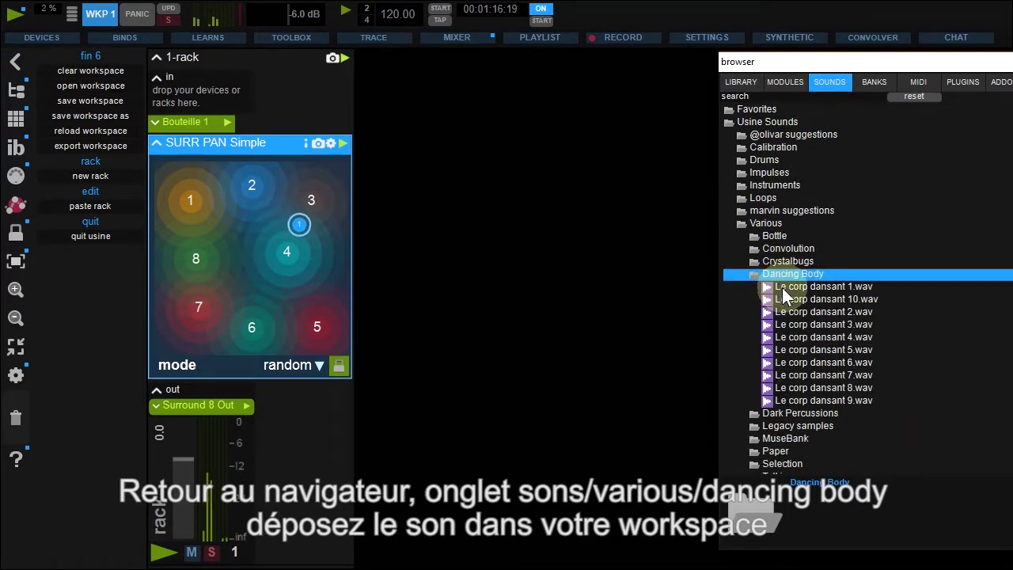
left_click_drag(782, 287, 395, 107)
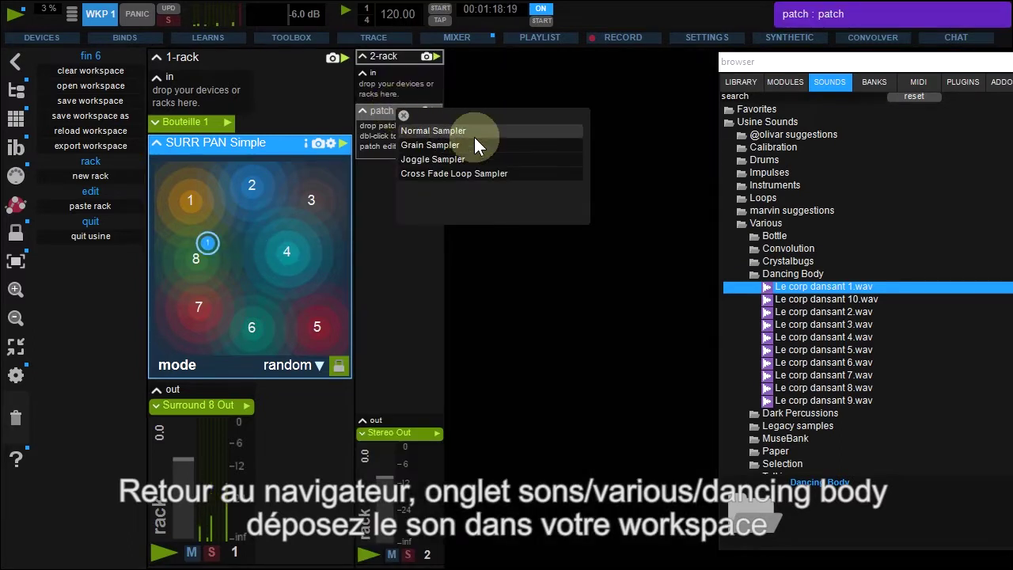
left_click(475, 135)
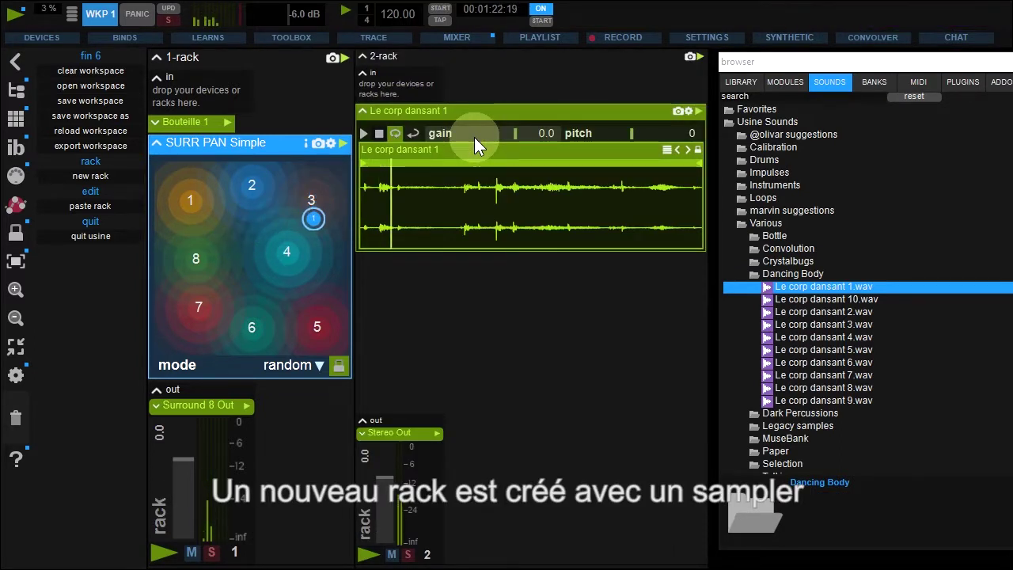
- Collapse the Le corp dansant 1 sampler and add the SURR PAN Trajectory patch from the Surround library below it in 2-rack
left_click(362, 110)
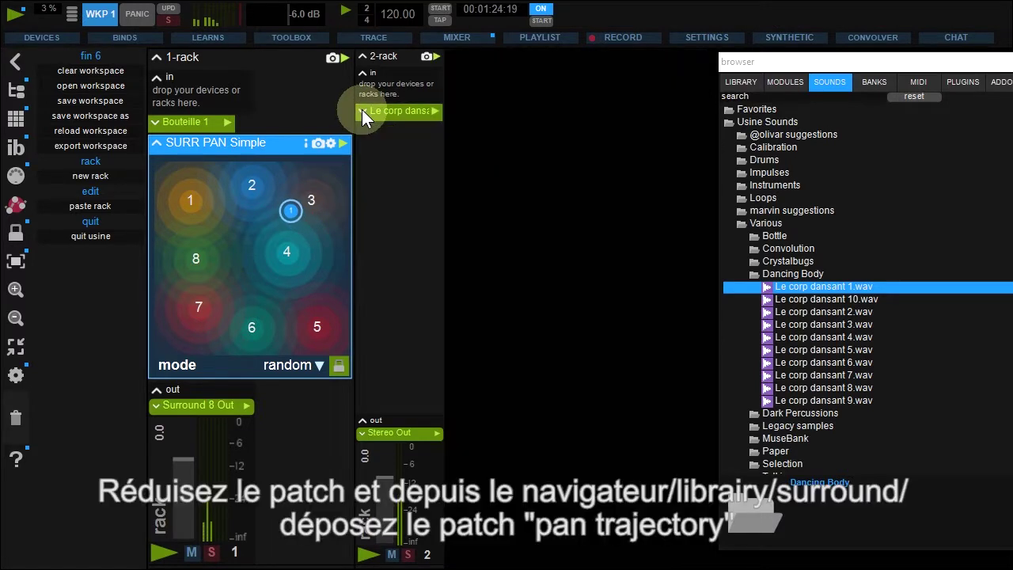
left_click(739, 83)
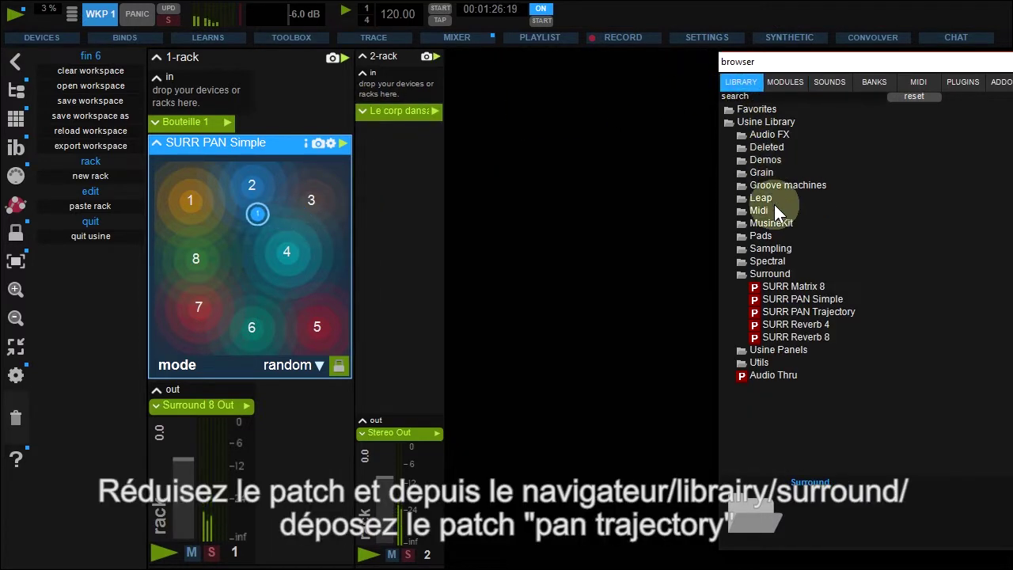
left_click_drag(792, 312, 384, 192)
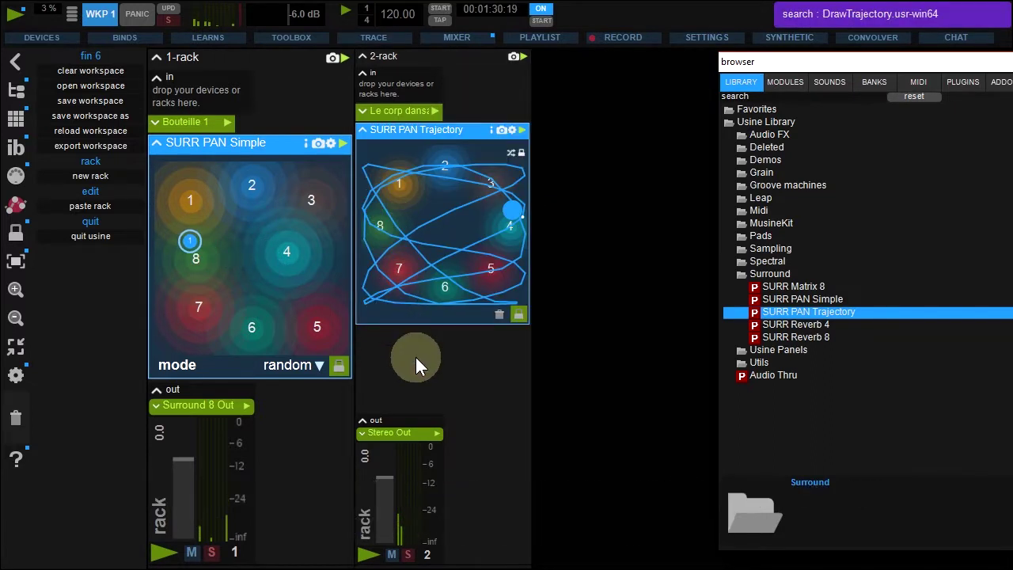
- Replace the Stereo Out device of 2-rack with Surround 8 Out
left_click(372, 433)
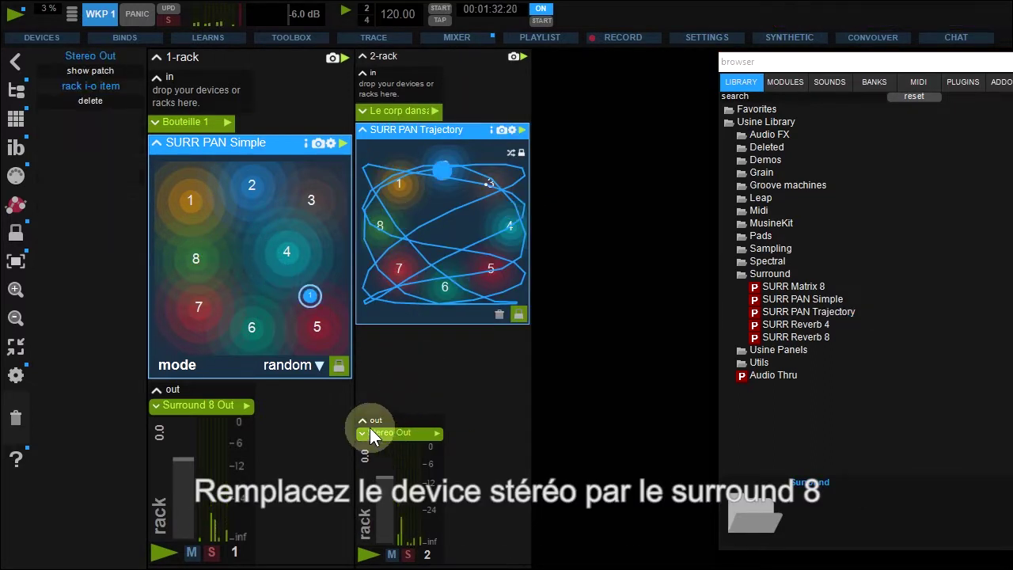
left_click_drag(372, 433, 16, 413)
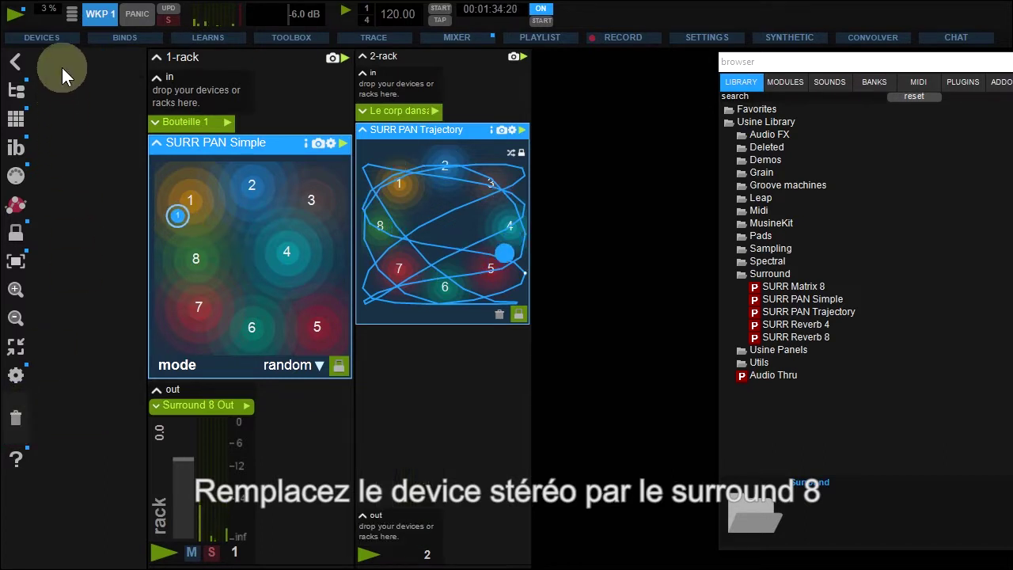
left_click(59, 36)
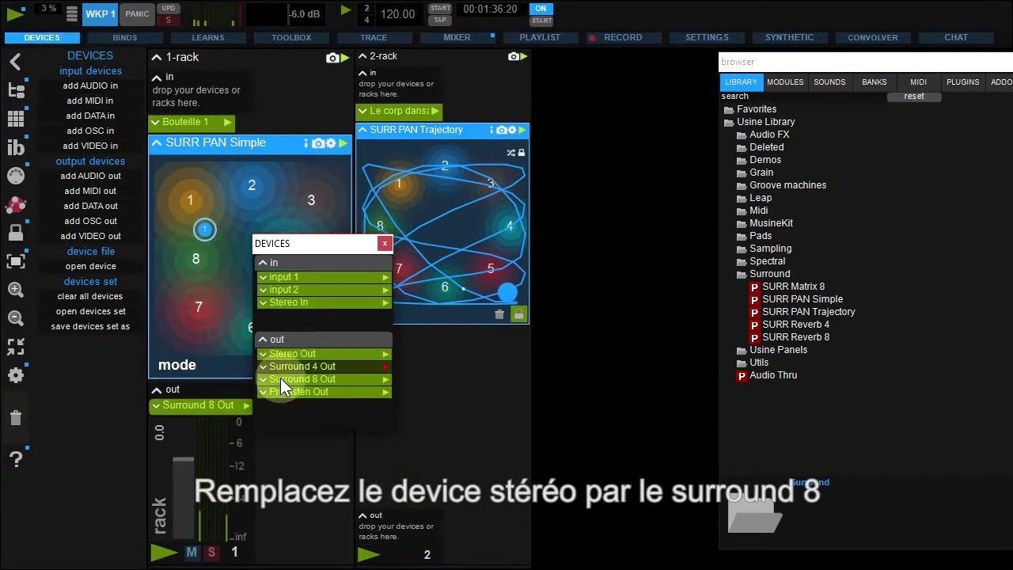
left_click_drag(280, 378, 388, 526)
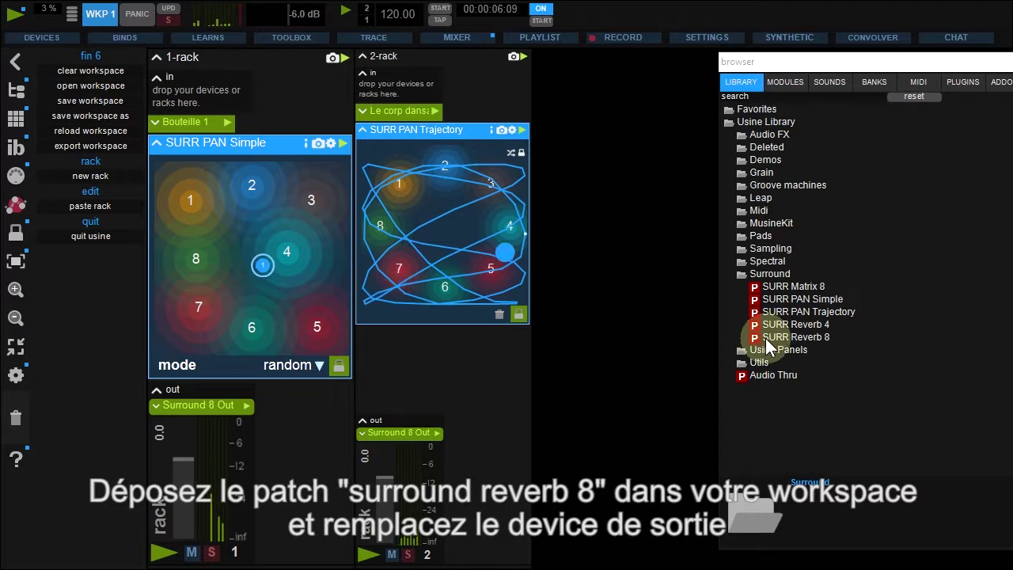
- Add the SURR Reverb 8 patch in a new third rack and replace its Stereo Out device with Surround 8 Out
left_click_drag(767, 342, 582, 127)
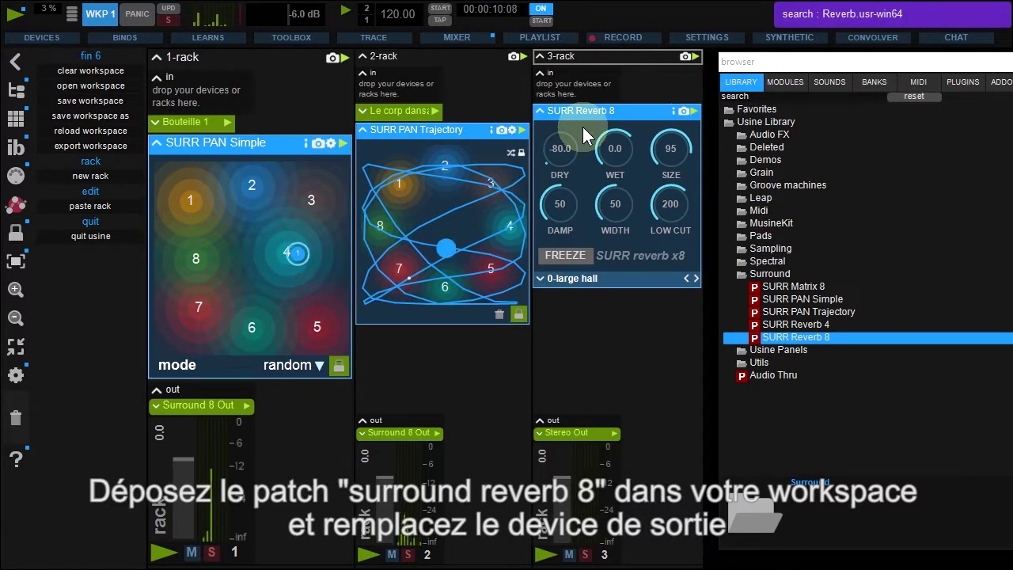
left_click_drag(571, 432, 16, 417)
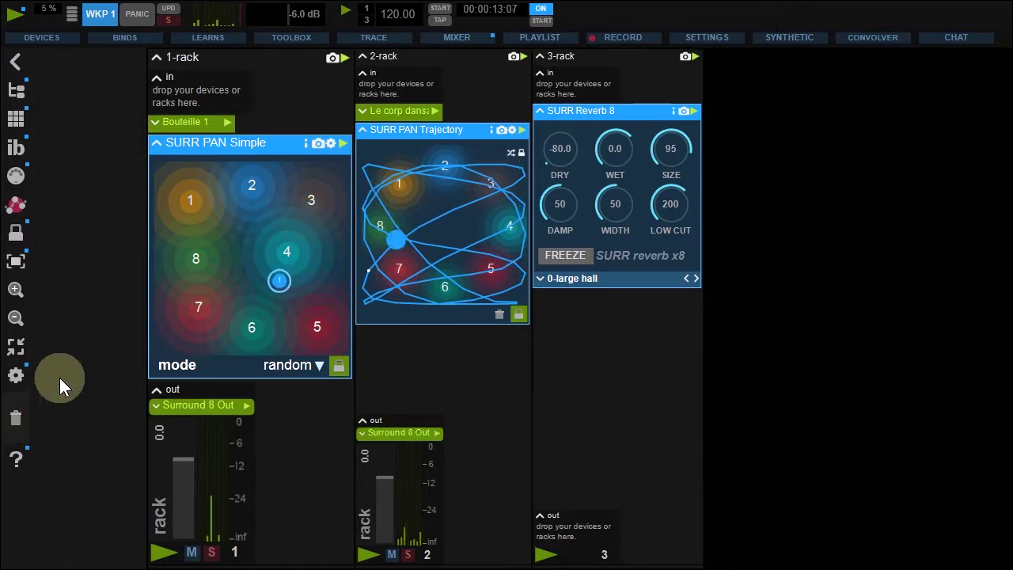
left_click(40, 35)
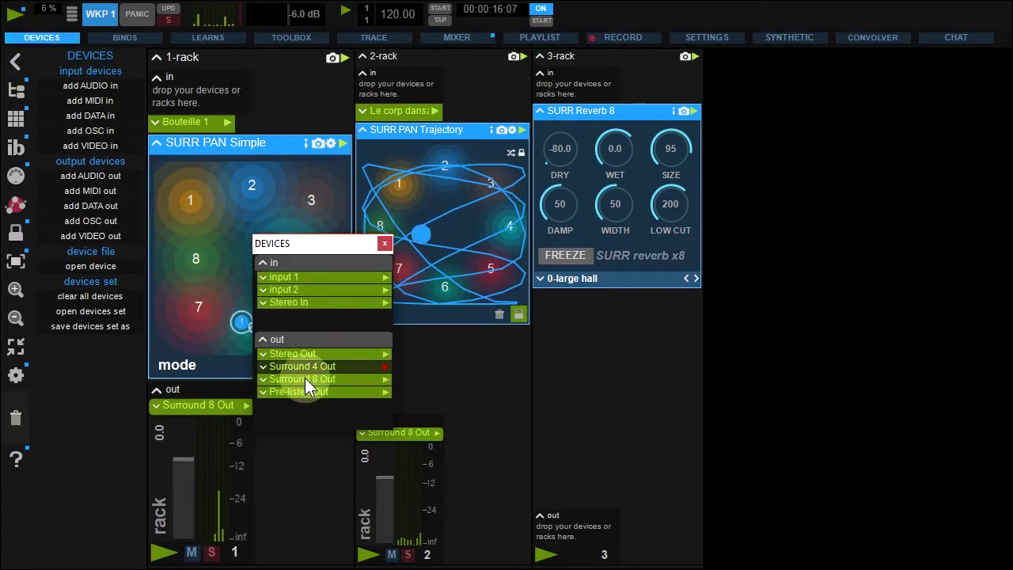
left_click_drag(304, 378, 563, 532)
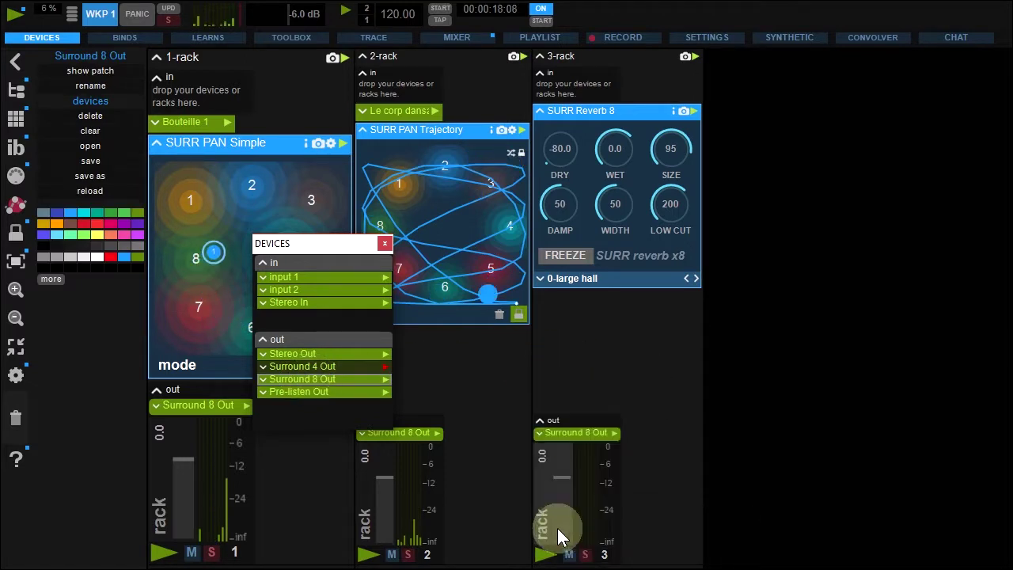
left_click(386, 247)
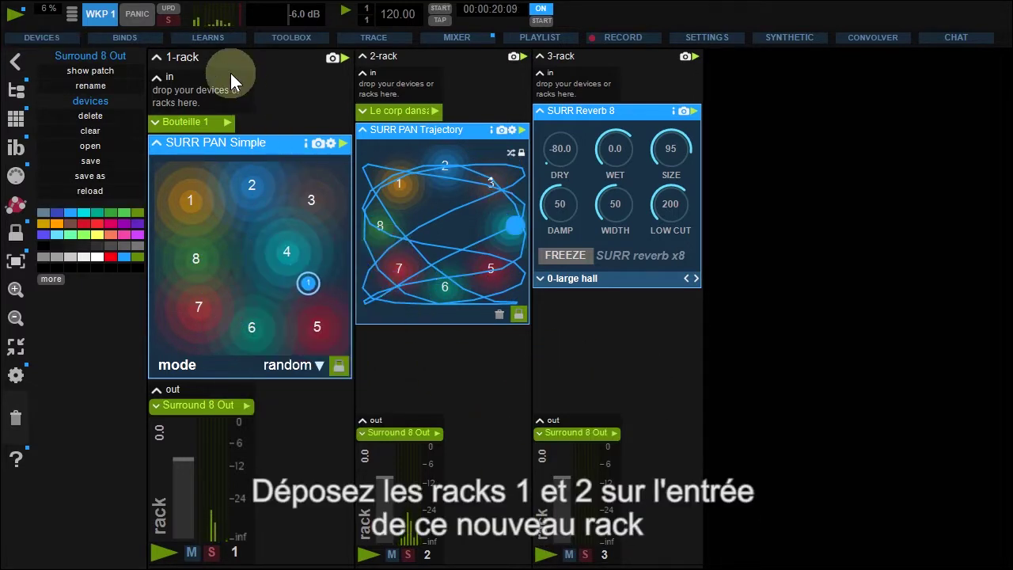
- Route 1-rack and 2-rack into the input of 3-rack, which holds the surround reverb
left_click_drag(231, 54, 557, 78)
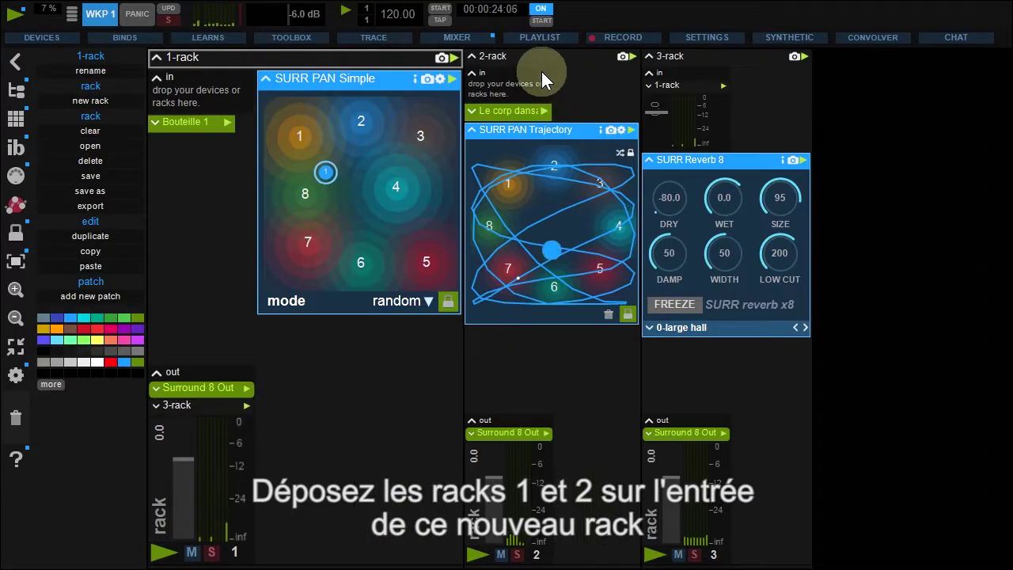
left_click_drag(511, 55, 679, 93)
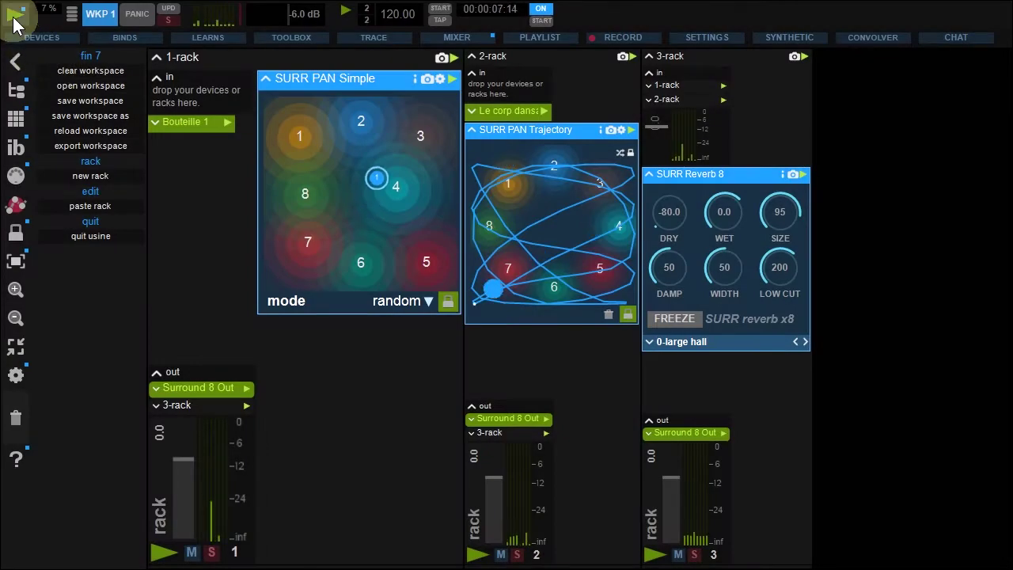
- Stop the audio engine and delete the trajectory panner rack and the surround reverb rack
left_click(14, 14)
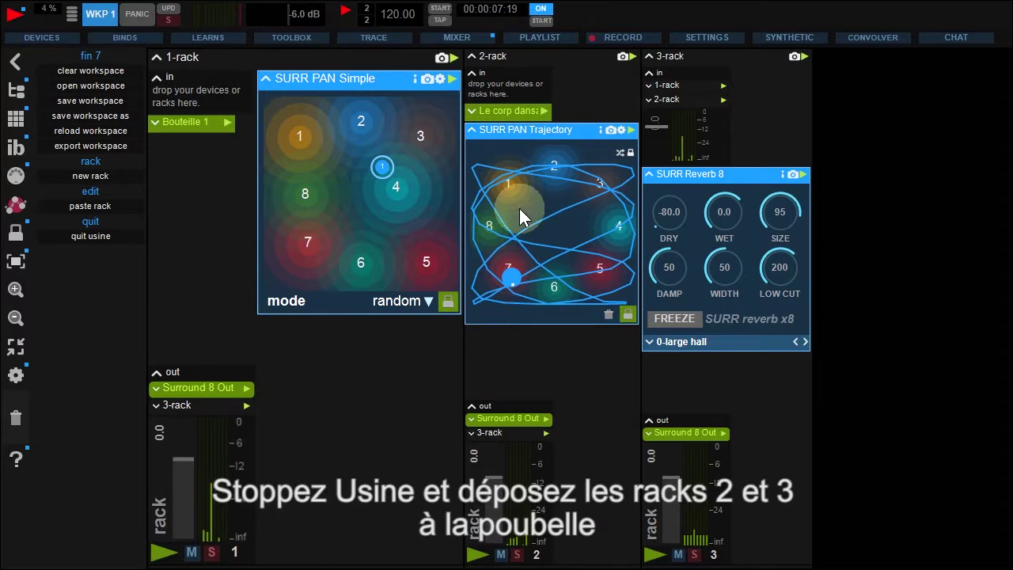
left_click_drag(519, 56, 16, 417)
left_click(637, 318)
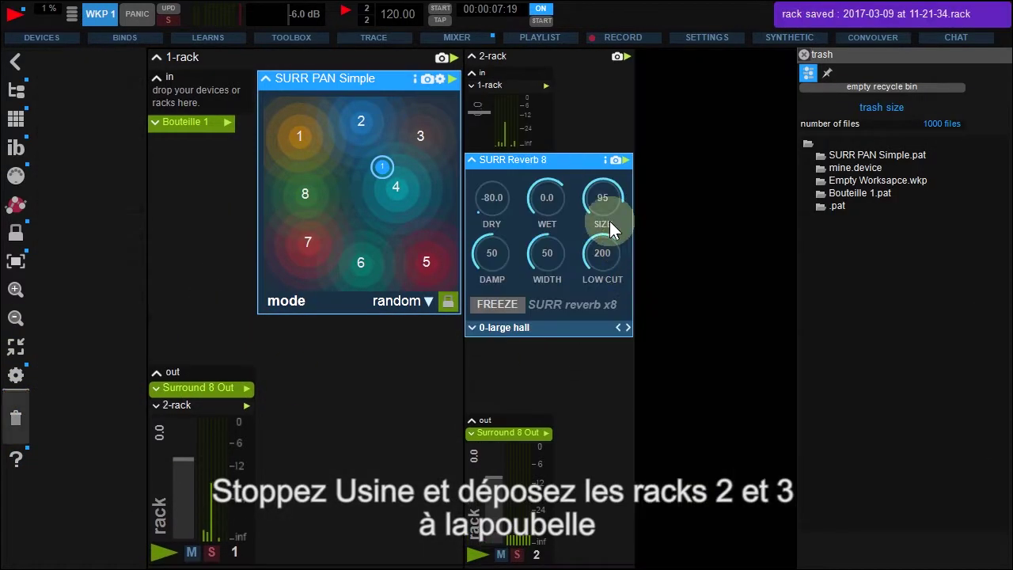
left_click_drag(514, 52, 22, 419)
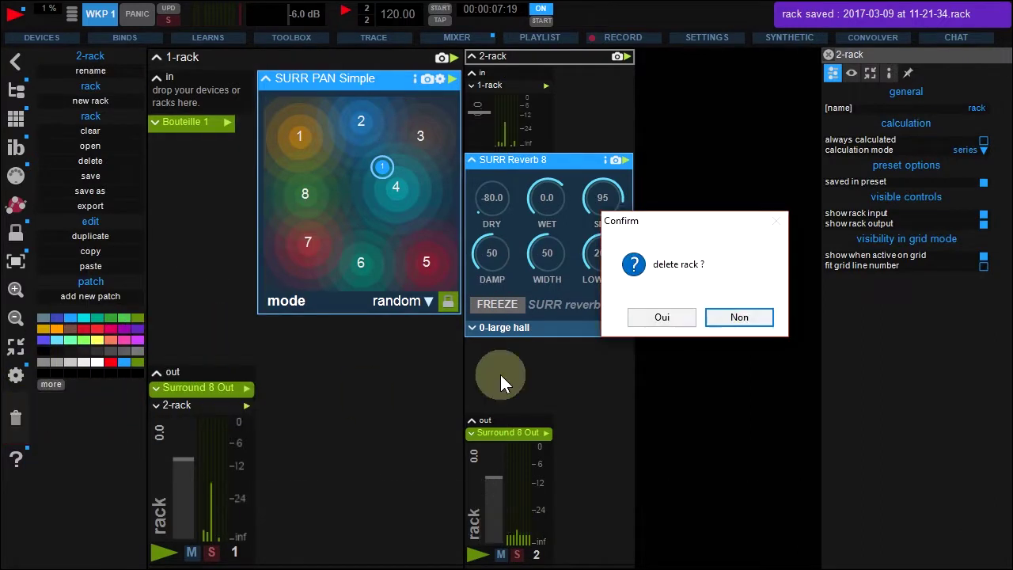
left_click(660, 319)
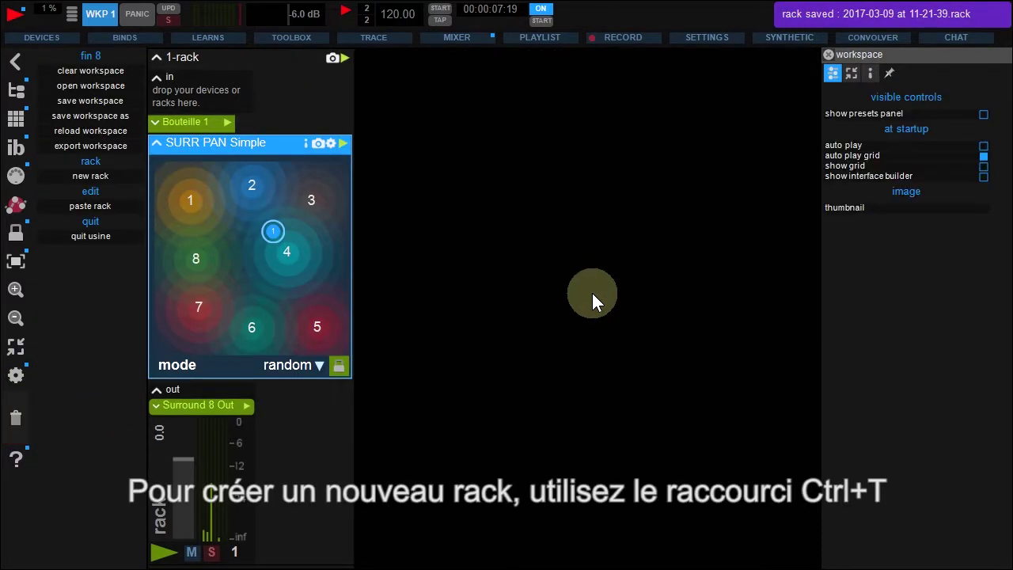
- Create a new rack after 1-rack and replace its Stereo Out device with Surround 8 Out
key("ctrl+t")
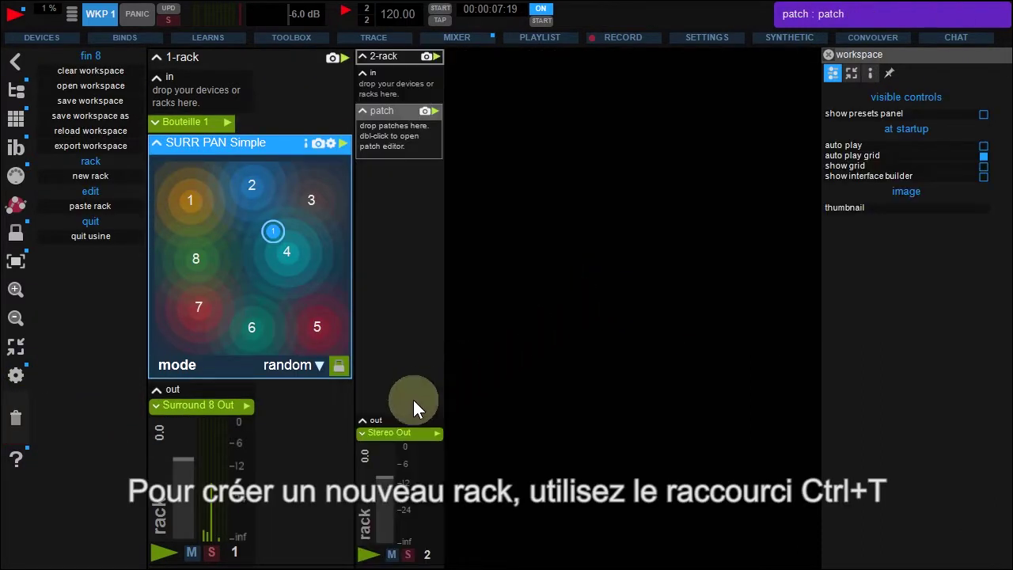
left_click_drag(398, 432, 18, 421)
left_click(60, 36)
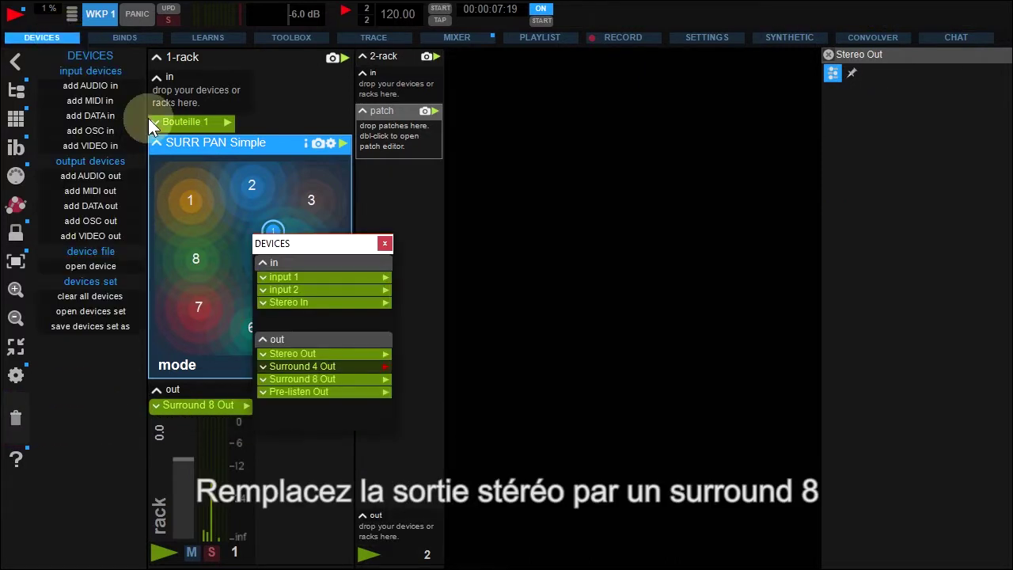
left_click_drag(307, 378, 378, 518)
left_click(384, 243)
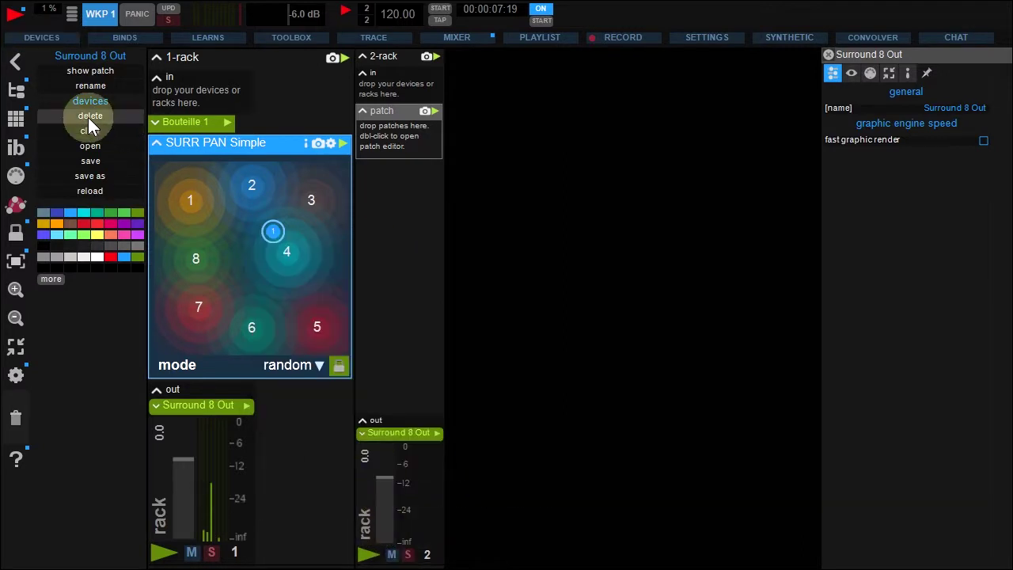
- Show the library browser and open the empty patch in 2-rack for editing
left_click(16, 89)
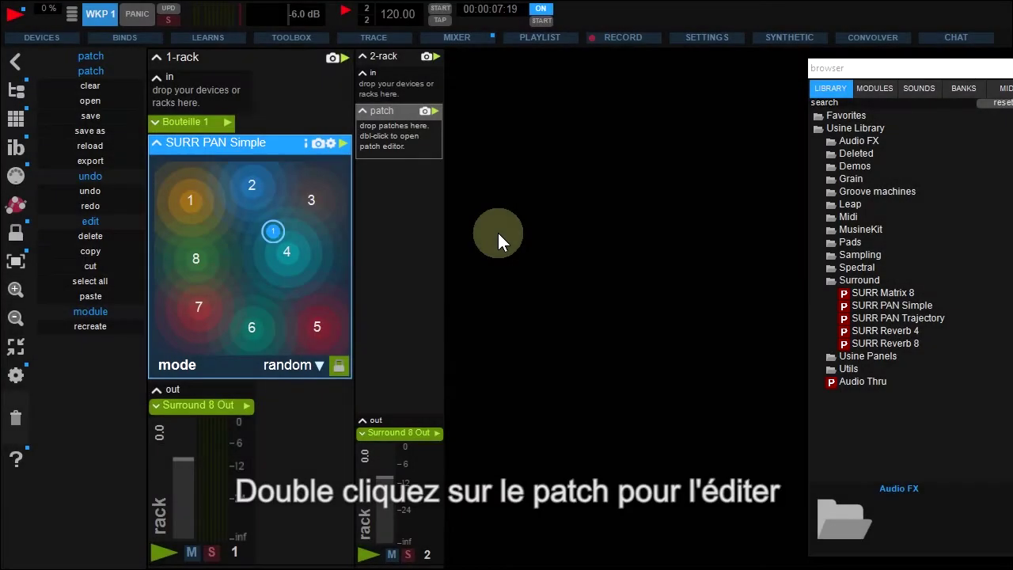
double_click(403, 113)
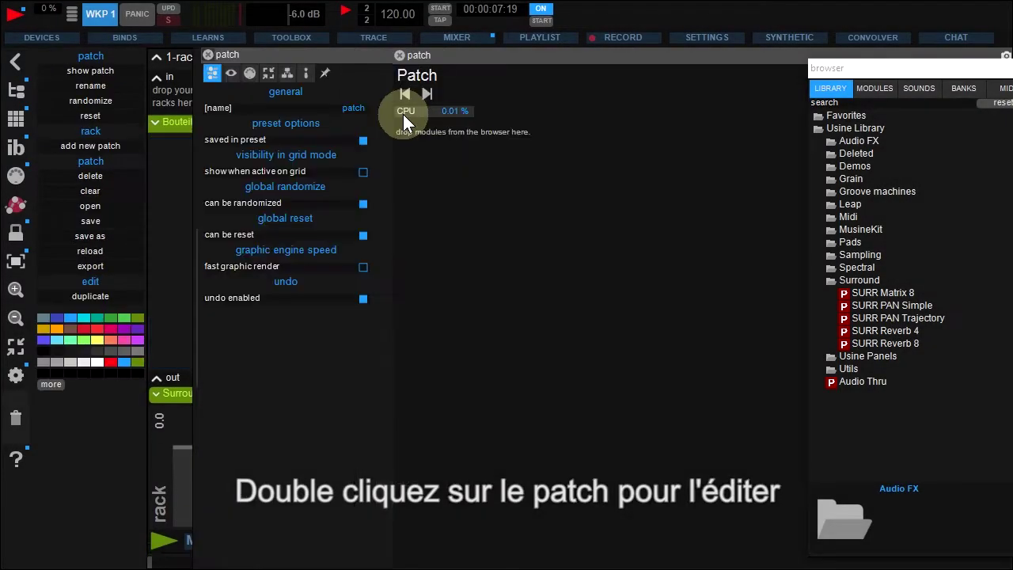
- Add an Audio Filter Simple module with 8 channels to the empty patch
left_click(861, 87)
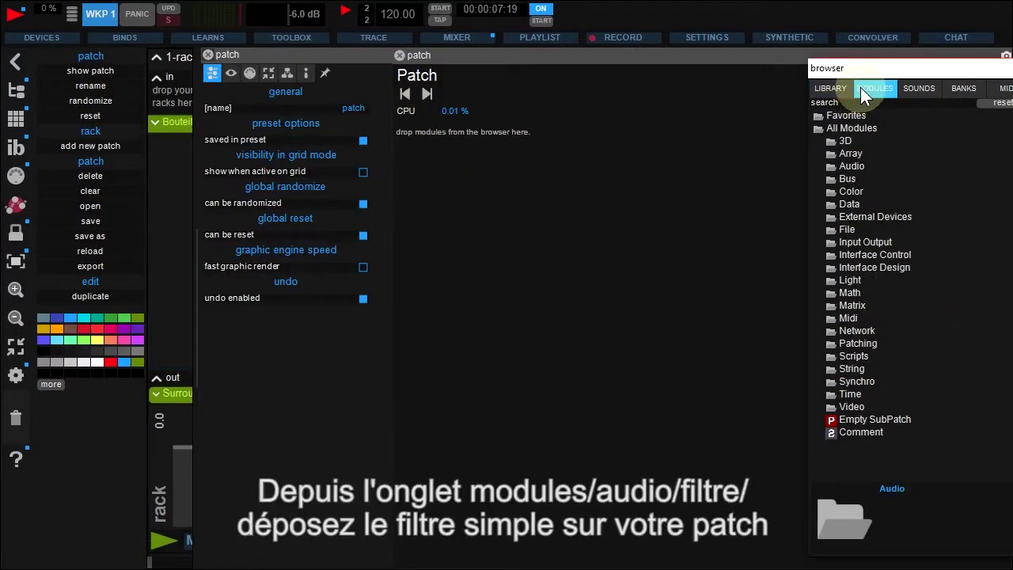
left_click(852, 166)
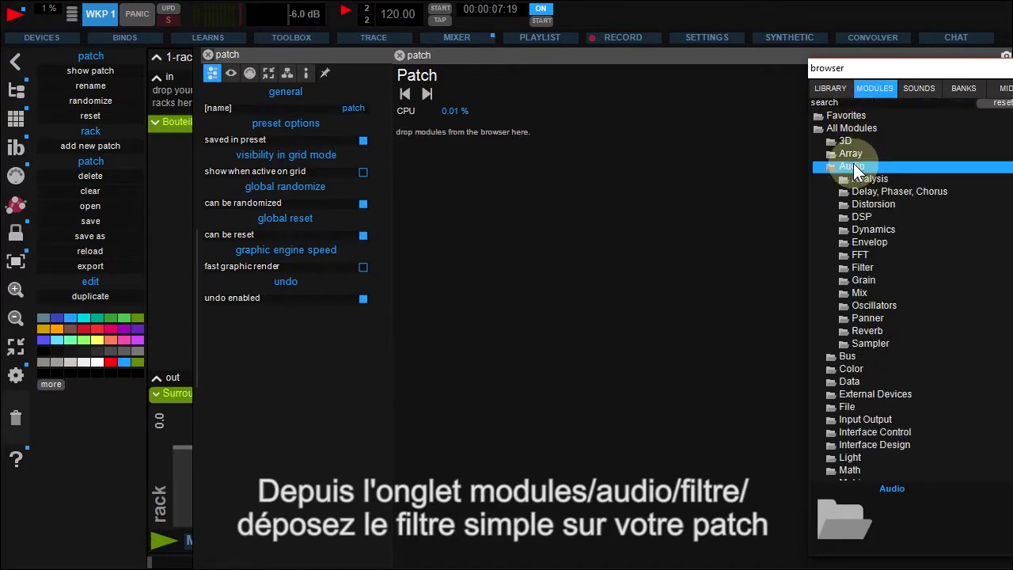
left_click(861, 268)
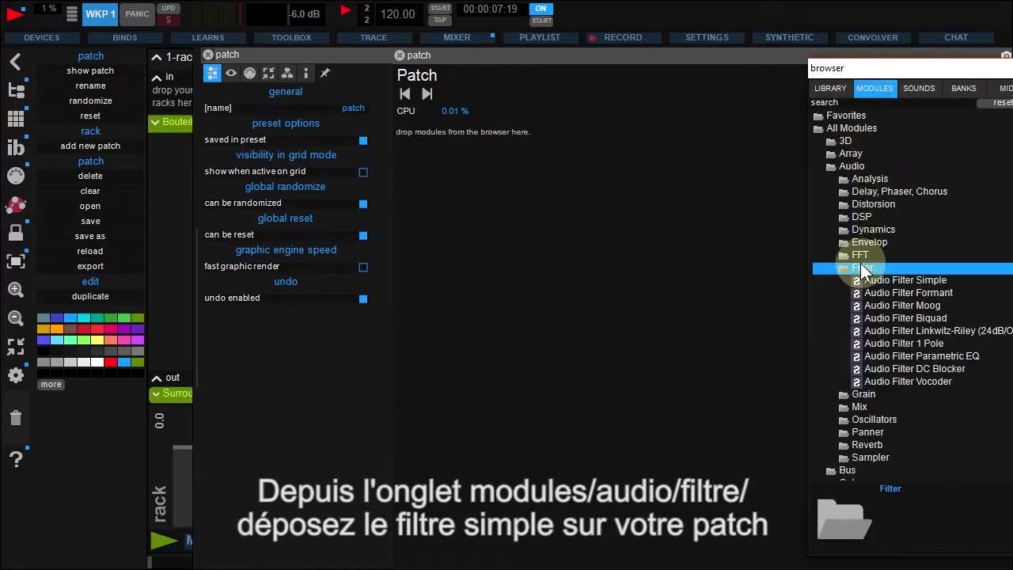
left_click_drag(865, 284, 441, 179)
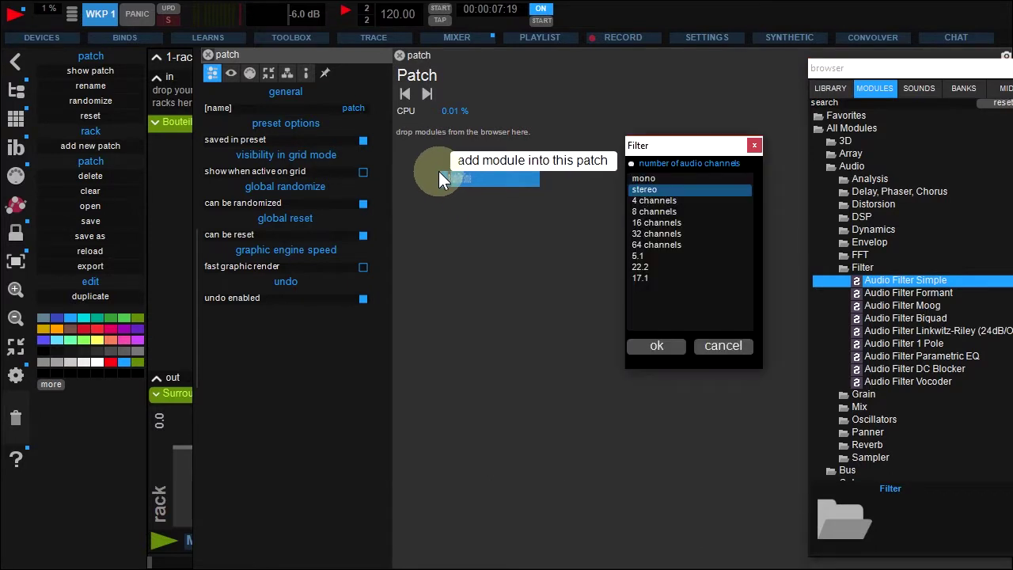
left_click(658, 212)
left_click(661, 345)
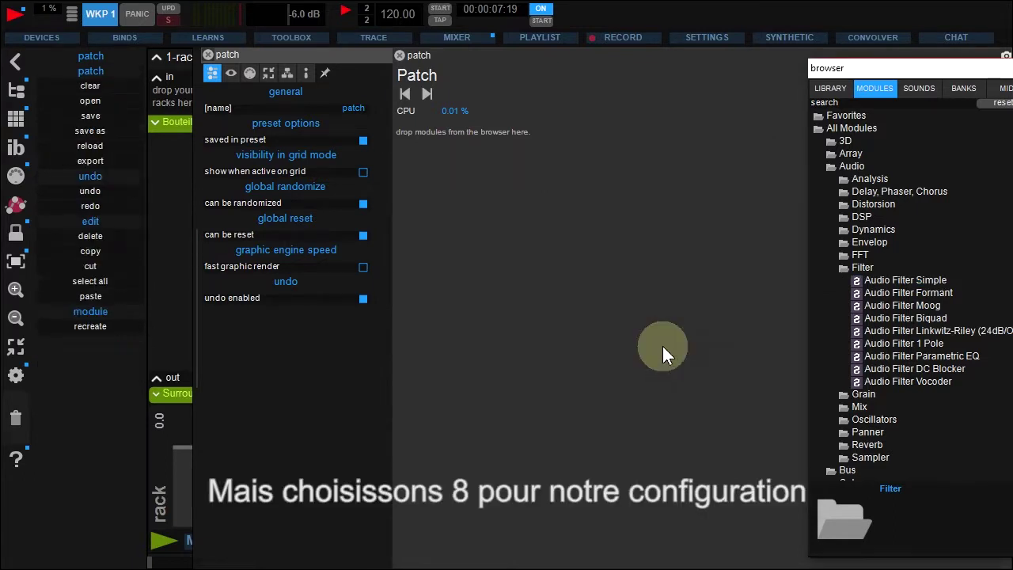
- Add an Audio Delay module with 8 channels beside the Filter module in the patch
left_click(851, 266)
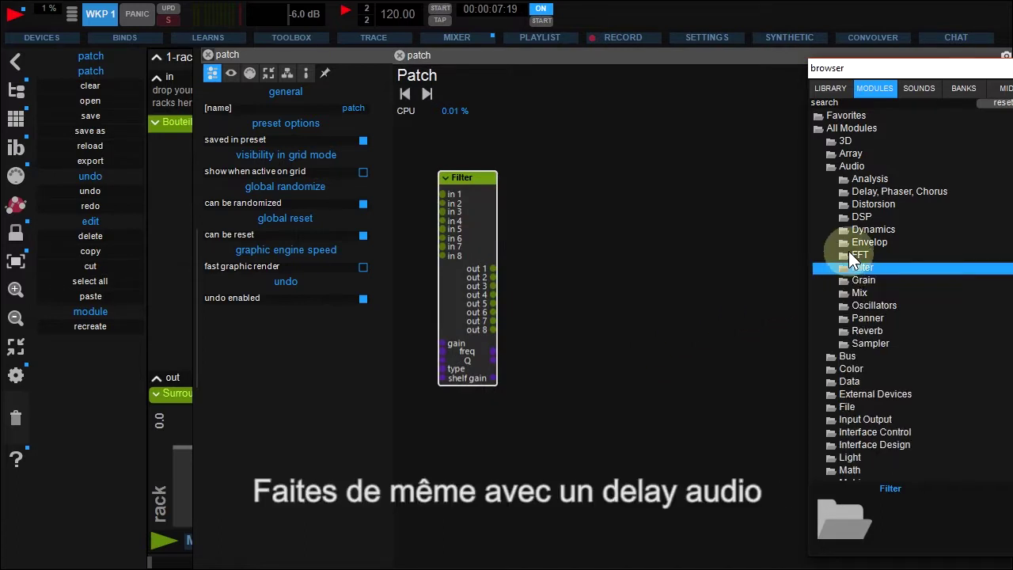
left_click(846, 190)
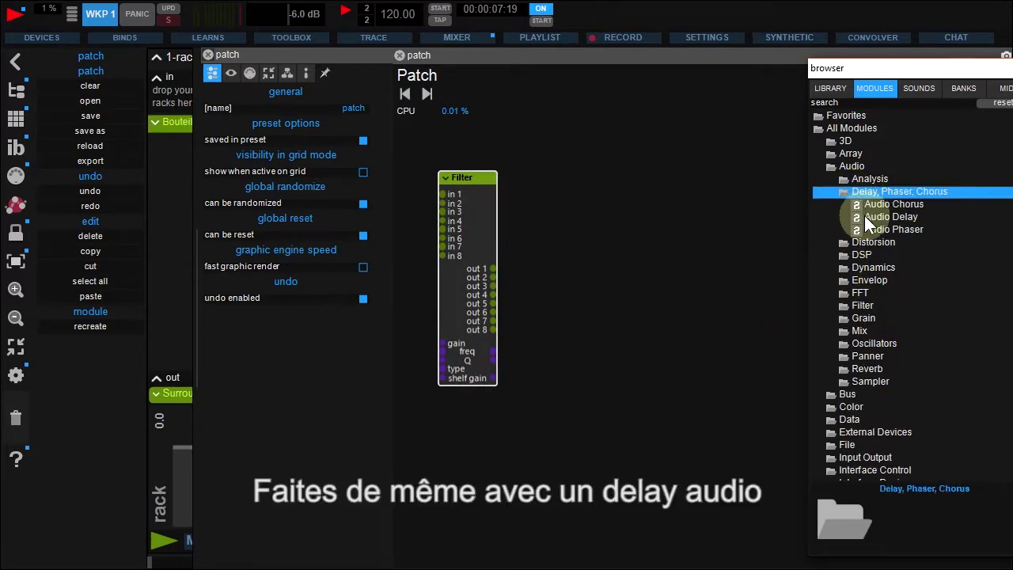
left_click_drag(864, 215, 537, 172)
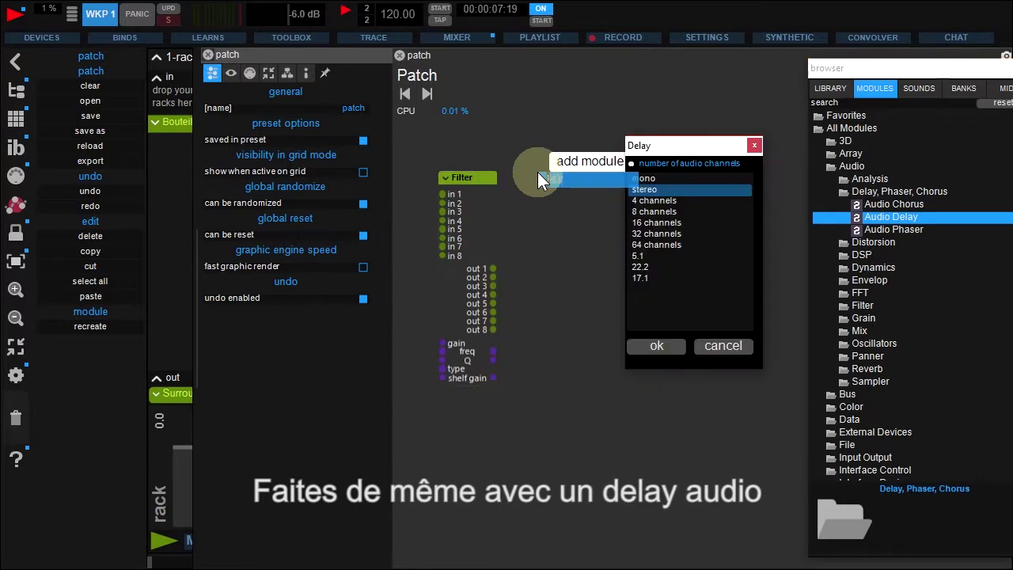
left_click(655, 212)
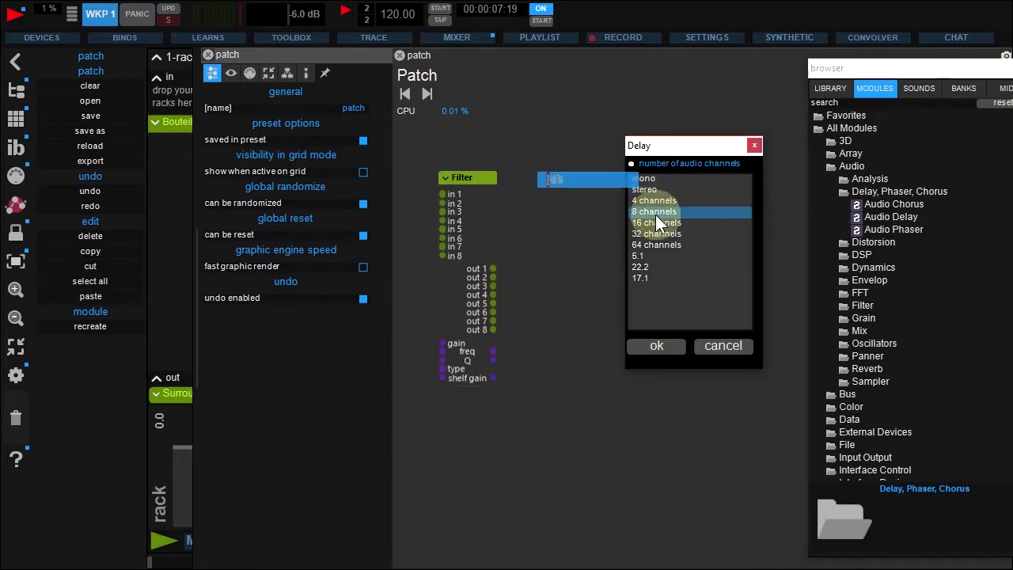
left_click(657, 344)
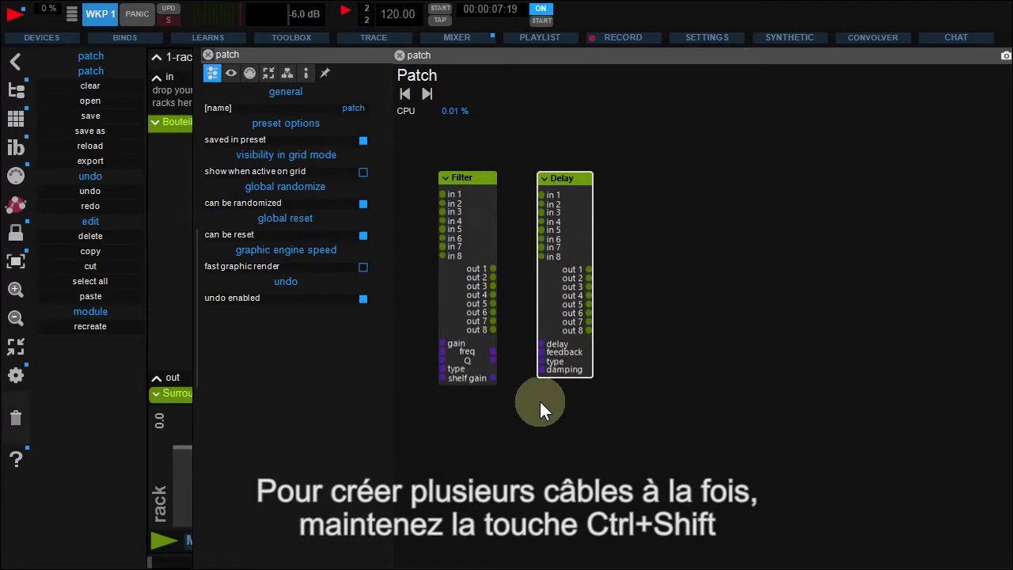
- Create eight Audio In modules at once, cabled to the Filter's eight inputs
left_click_drag(540, 401, 689, 411)
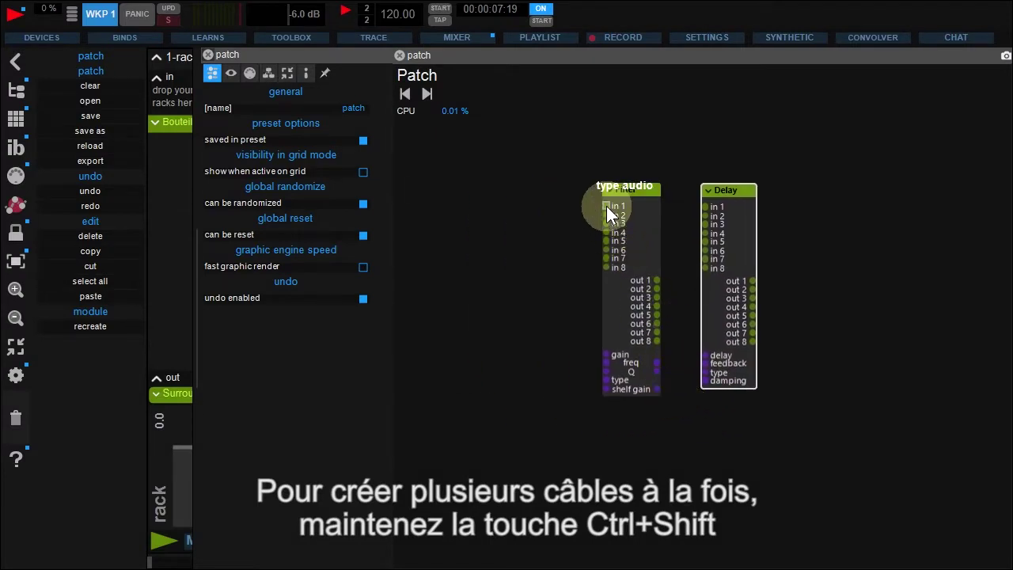
left_click_drag(606, 206, 515, 167)
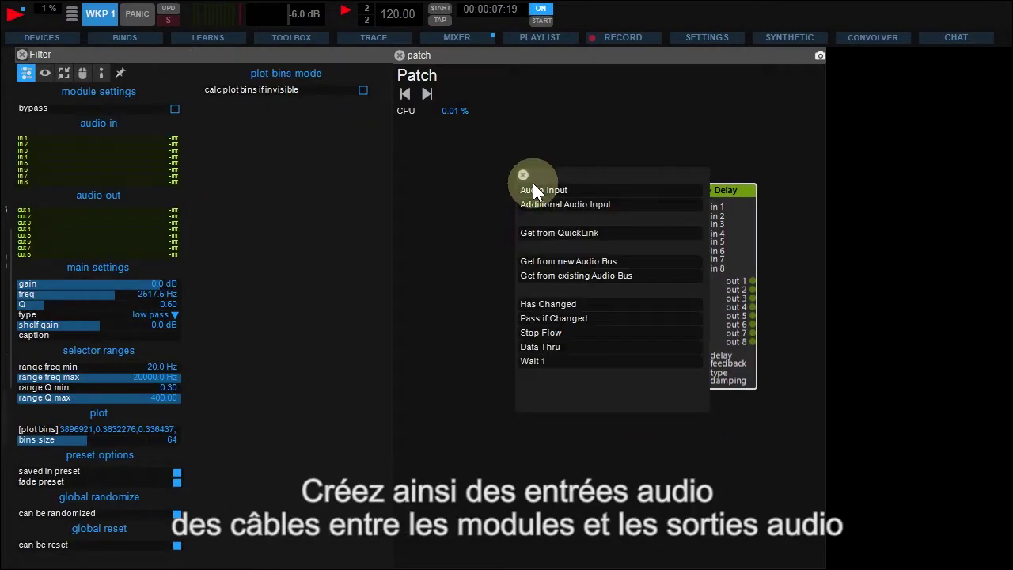
left_click(536, 189)
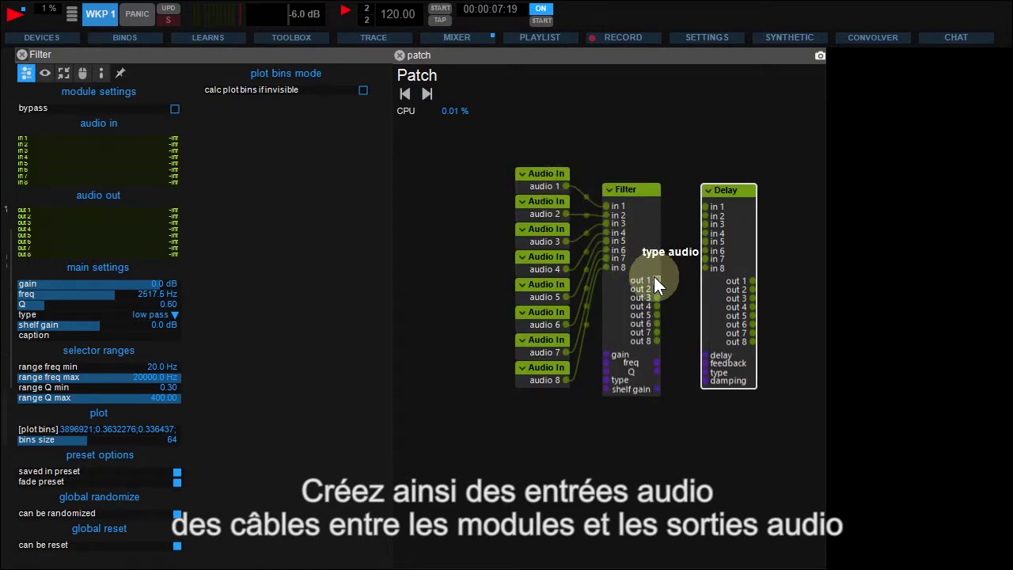
- Connect all eight Filter outputs to the matching Delay inputs in one go
left_click_drag(654, 276, 818, 225)
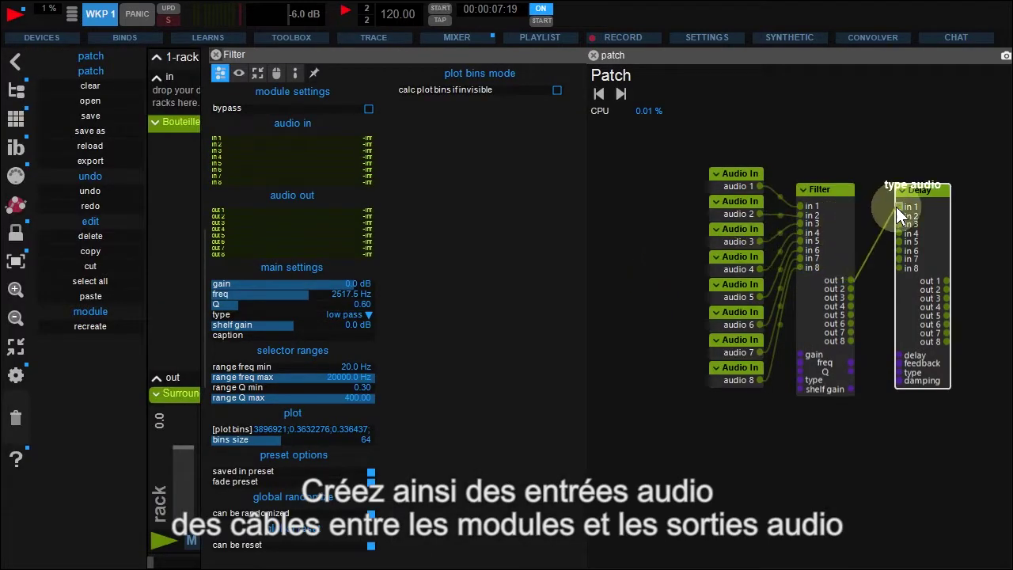
left_click_drag(896, 206, 898, 204)
left_click_drag(911, 138, 836, 165)
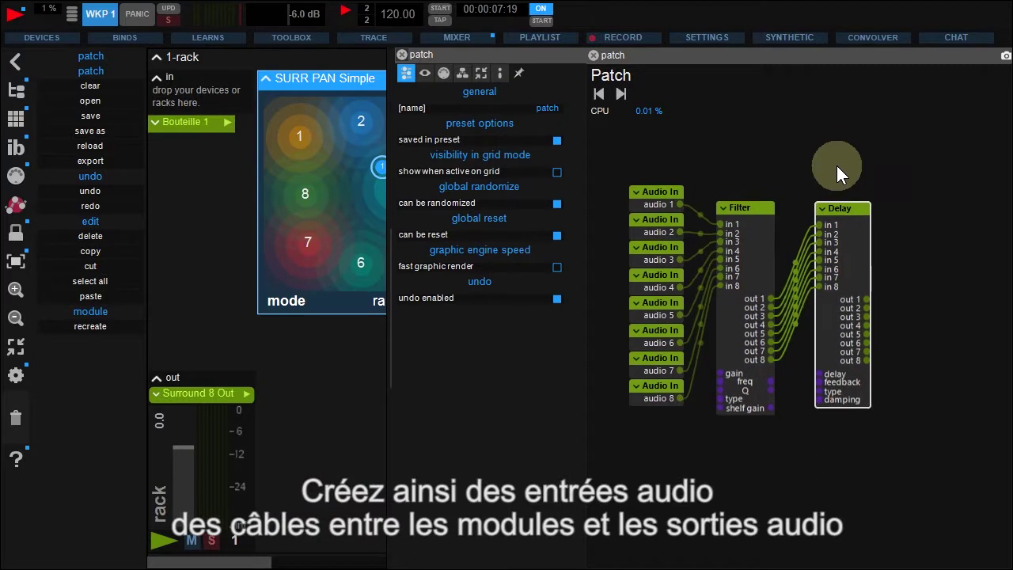
- Create eight Audio Out modules at once, cabled from the Delay's eight outputs
left_click(865, 300)
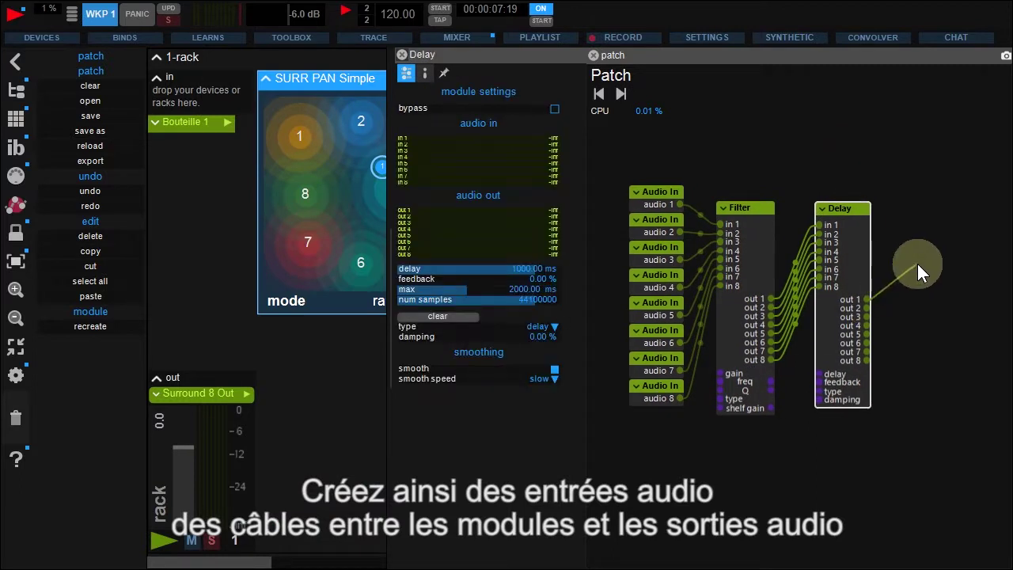
left_click_drag(917, 264, 917, 264)
left_click(909, 273)
left_click(896, 216)
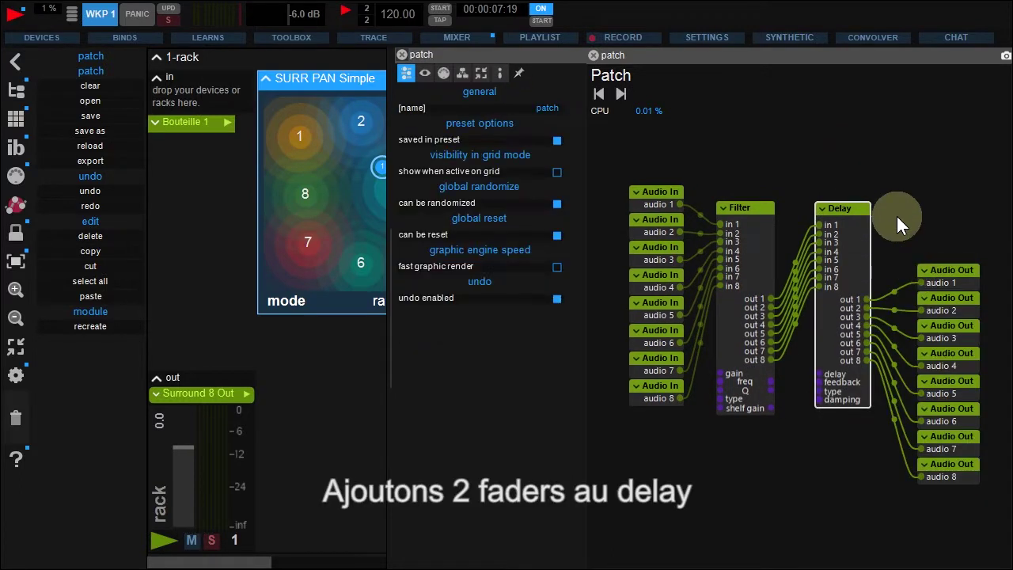
- Add two horizontal faders to the Delay module, one for its delay input and one for its feedback input
left_click_drag(897, 216, 894, 192)
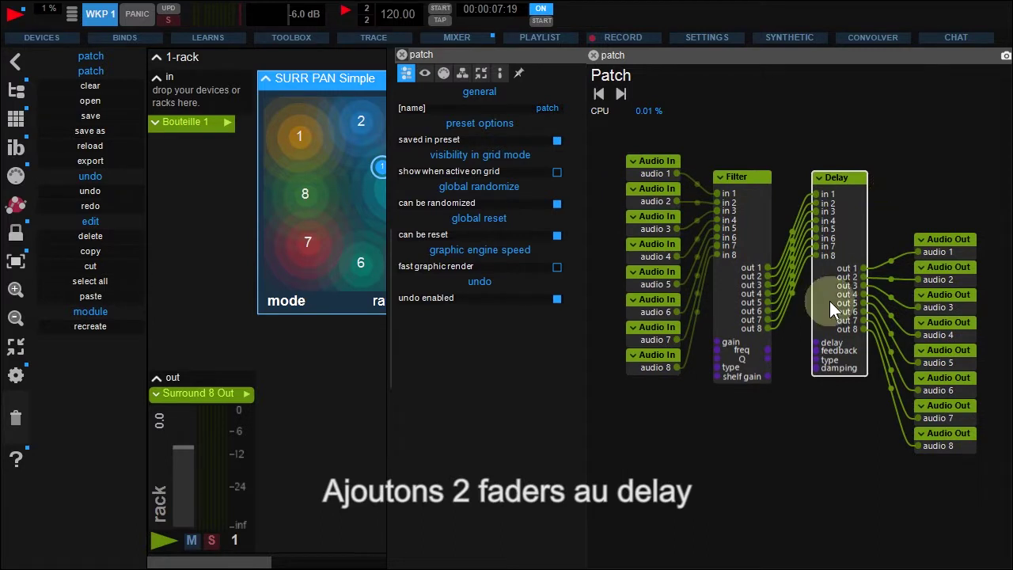
left_click_drag(817, 342, 698, 407)
left_click(733, 150)
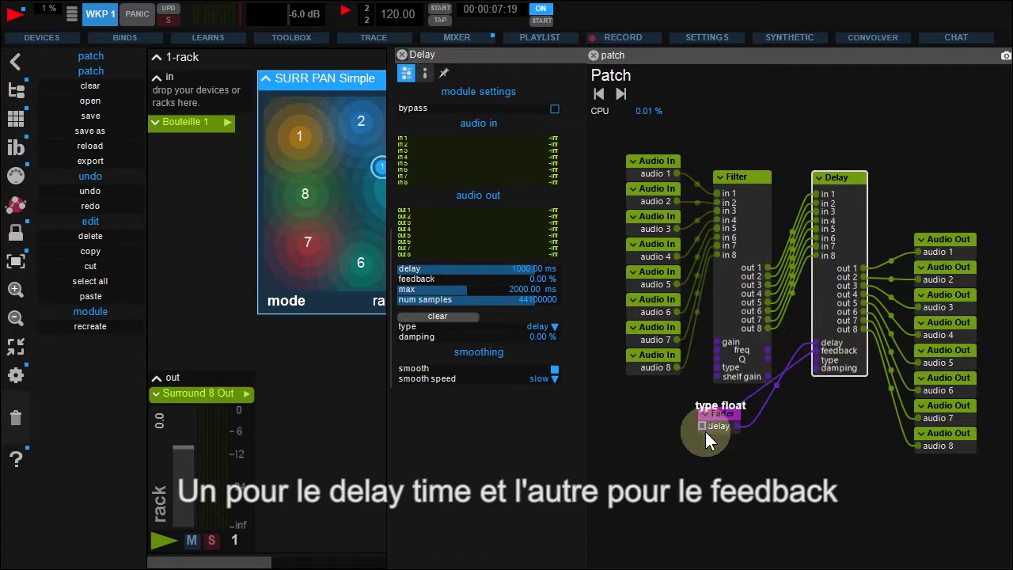
left_click_drag(705, 432, 698, 442)
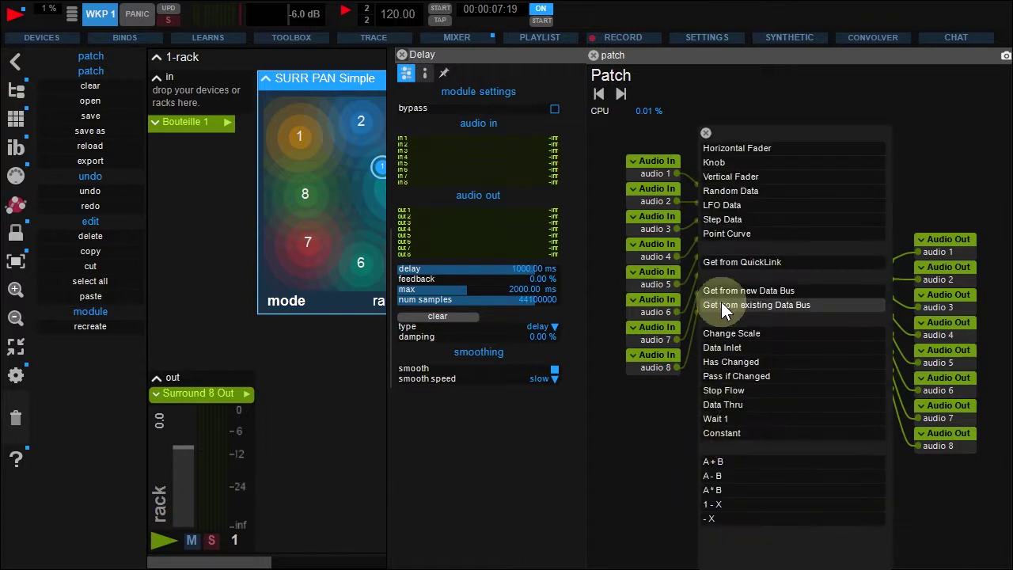
left_click(736, 150)
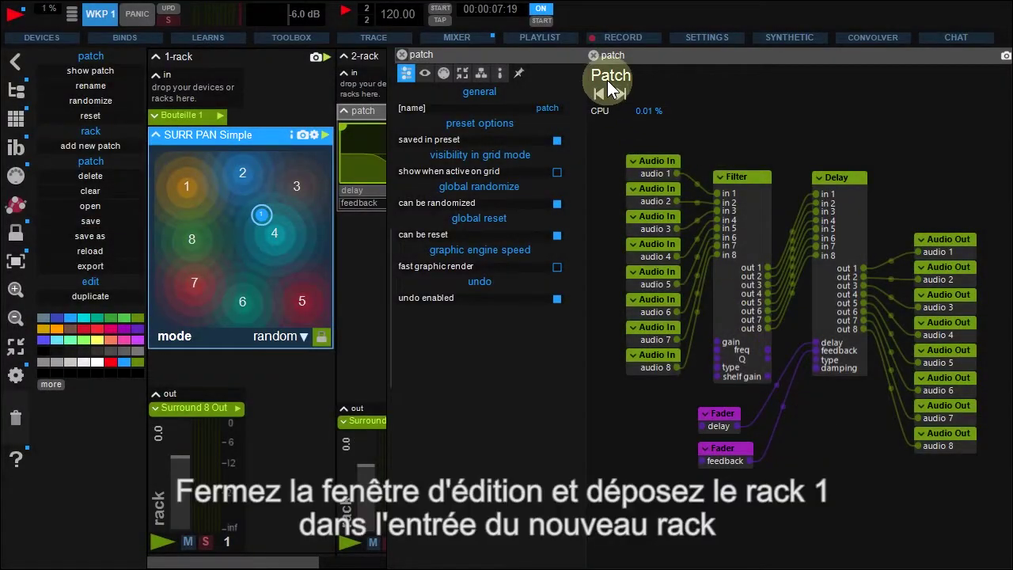
- Leave the patch editor, route 1-rack into the input of 2-rack and start the audio engine
left_click(593, 54)
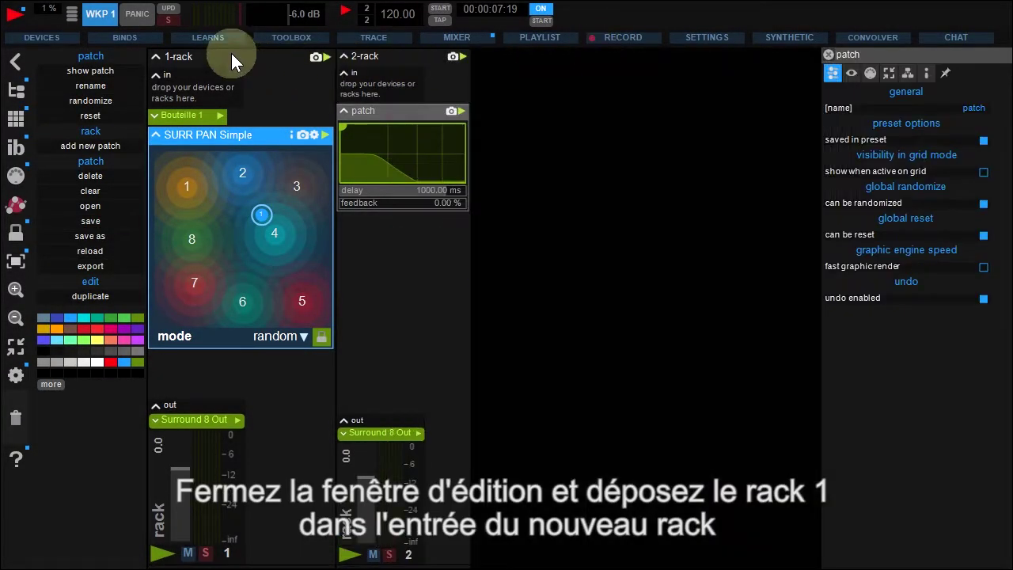
left_click_drag(231, 53, 373, 85)
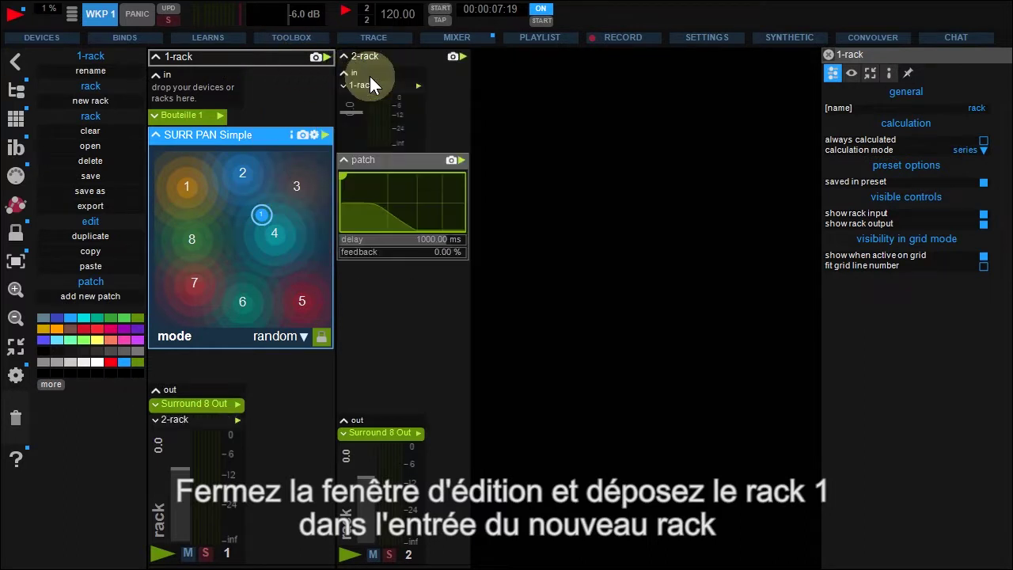
left_click(24, 14)
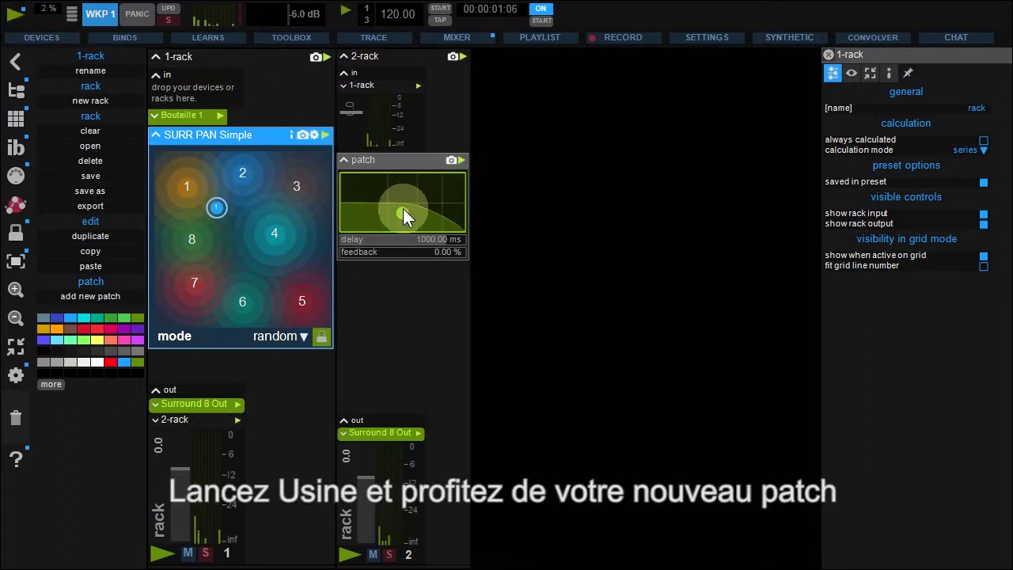
- Adjust the patch's low-pass filter to about 1471 Hz with a Q of 8.31, and mute Surround 8 Out in 1-rack
mouse_move(403, 210)
left_mouse_down()
mouse_move(404, 188)
mouse_move(366, 196)
mouse_move(393, 202)
left_mouse_up()
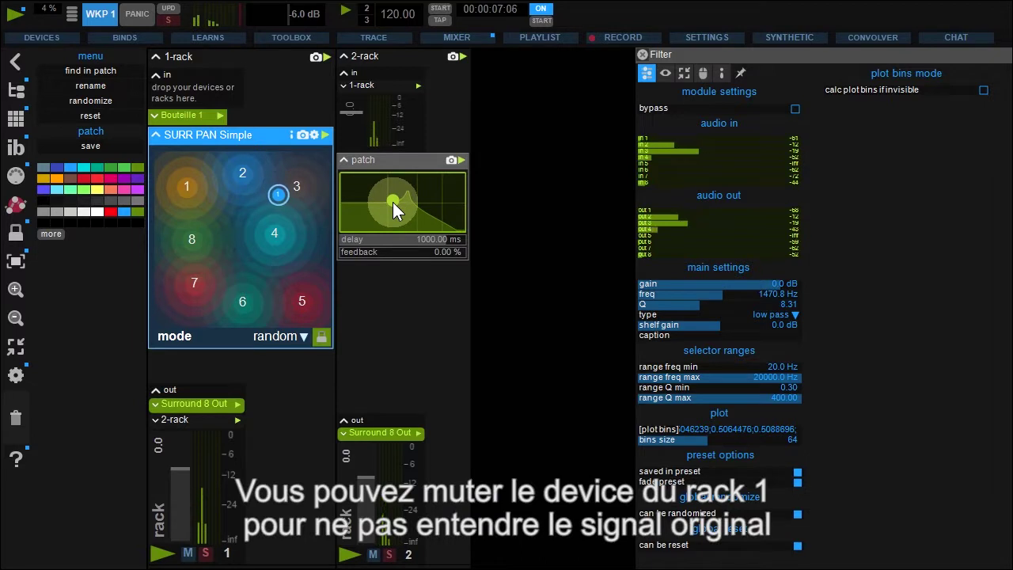
left_click(238, 404)
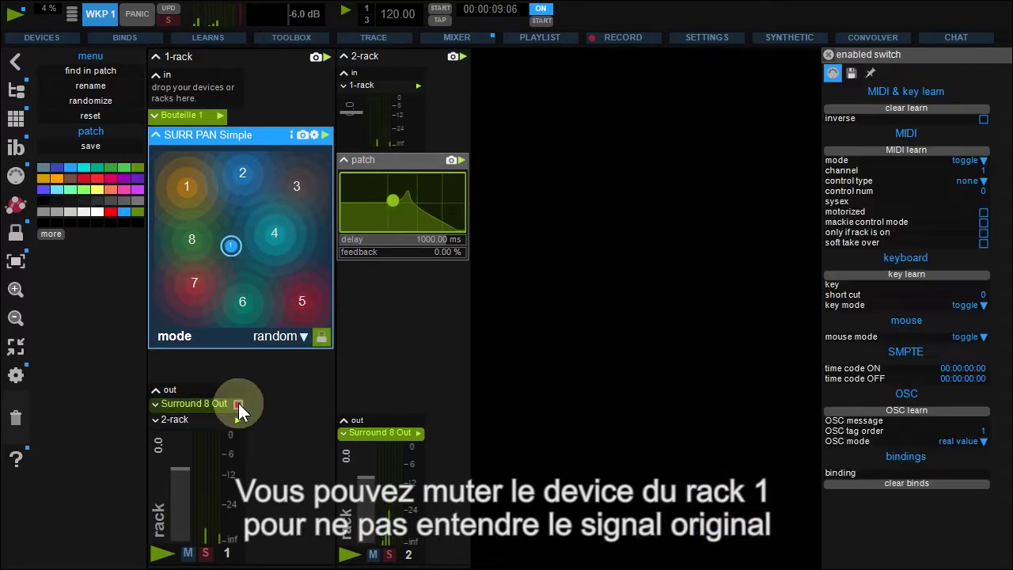
- Reshape the filter curve in 2-rack's patch and set the delay to about 403 ms and the feedback to about 71 %
left_click(409, 192)
left_click_drag(394, 200, 364, 189)
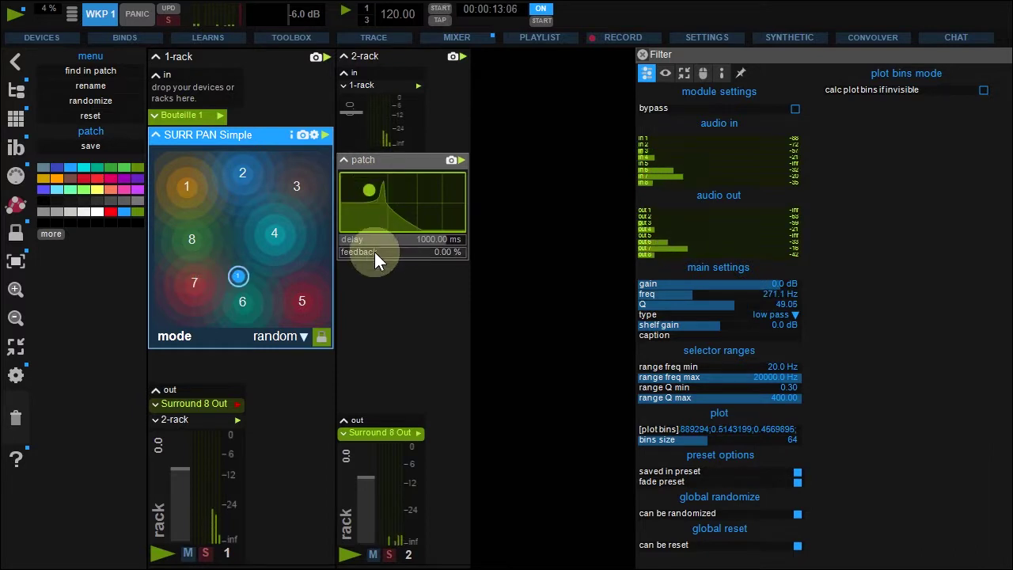
left_click_drag(375, 252, 384, 219)
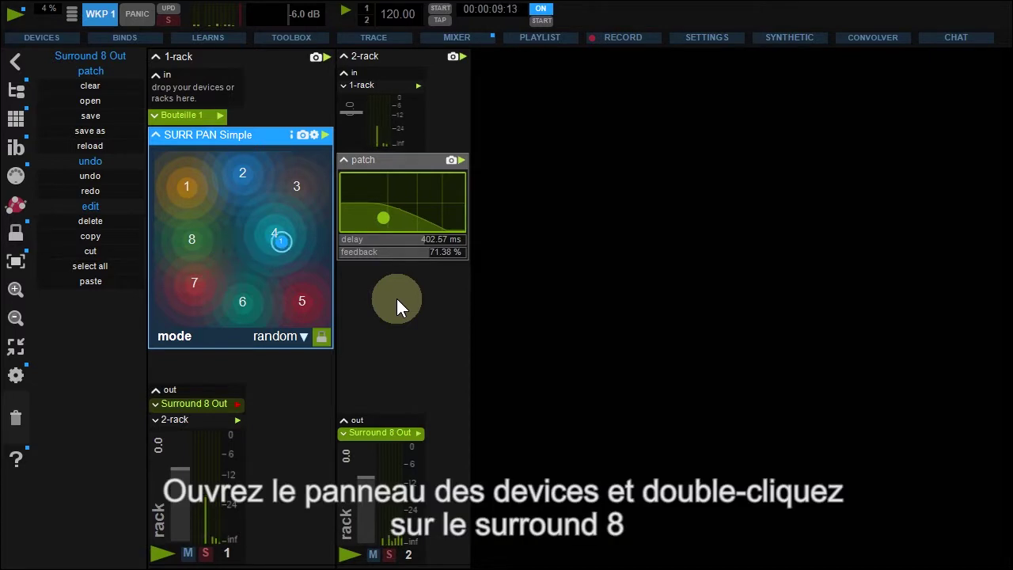
- In the Surround 8 Out device patch, move the Audio Device Out module aside and delete the Audio from Usine modules 5 to 8
left_click(62, 37)
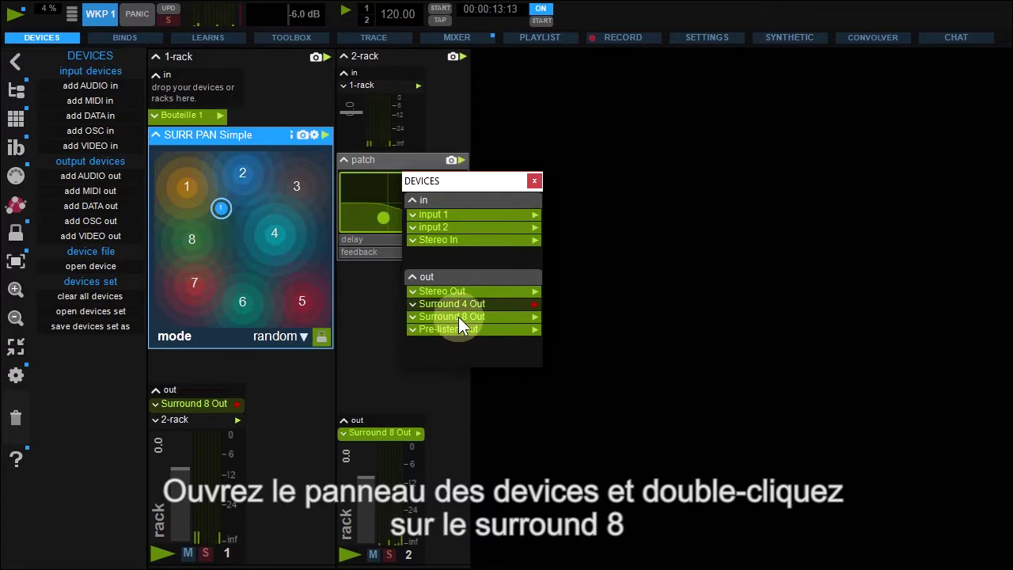
double_click(458, 317)
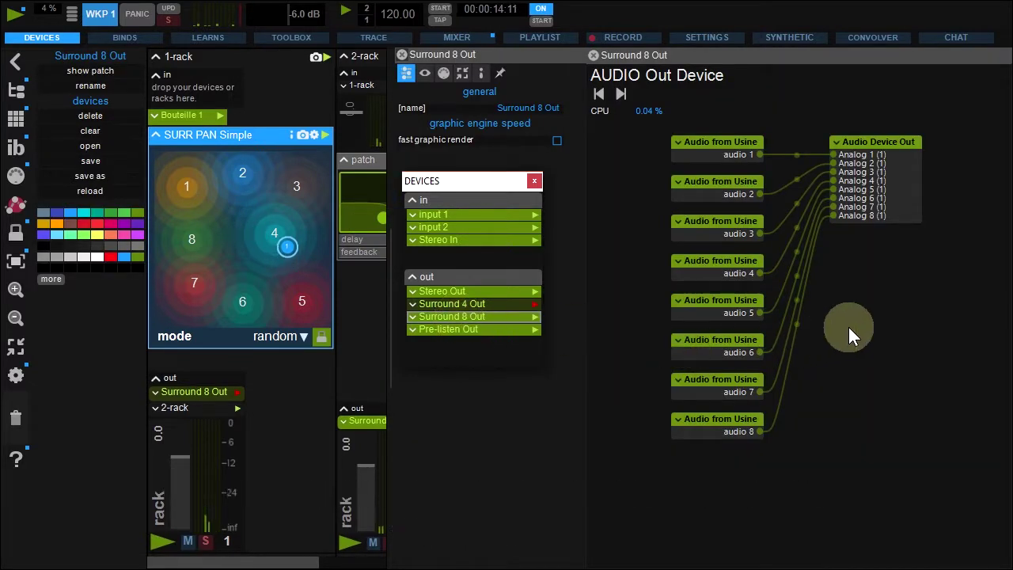
left_click_drag(868, 194, 911, 267)
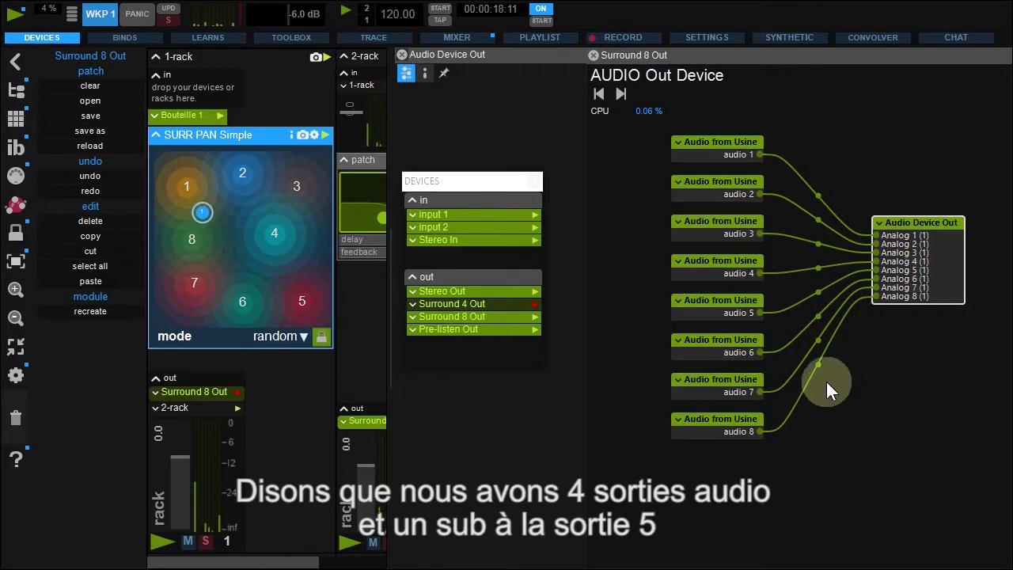
left_click_drag(740, 462, 704, 306)
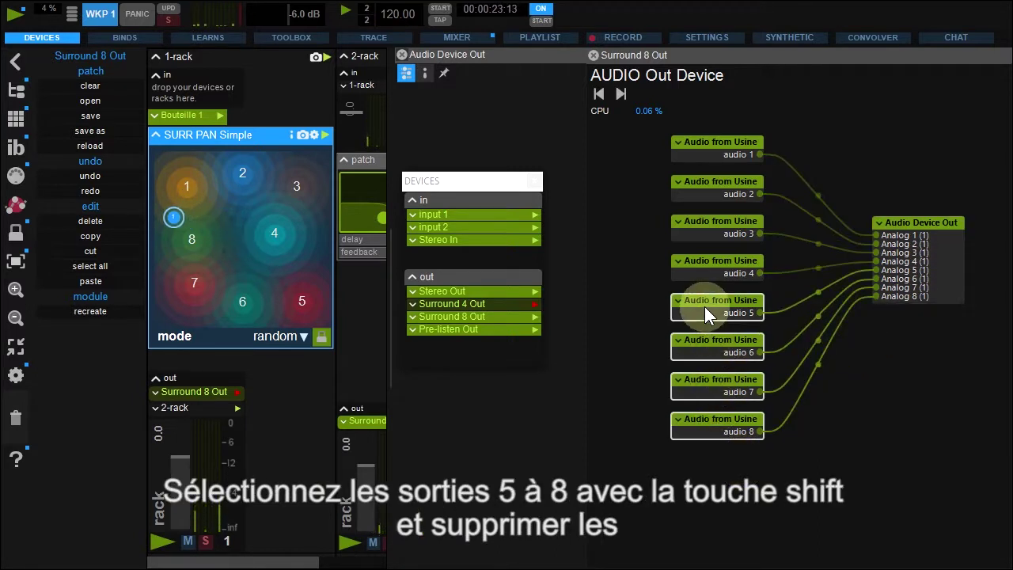
key("Delete")
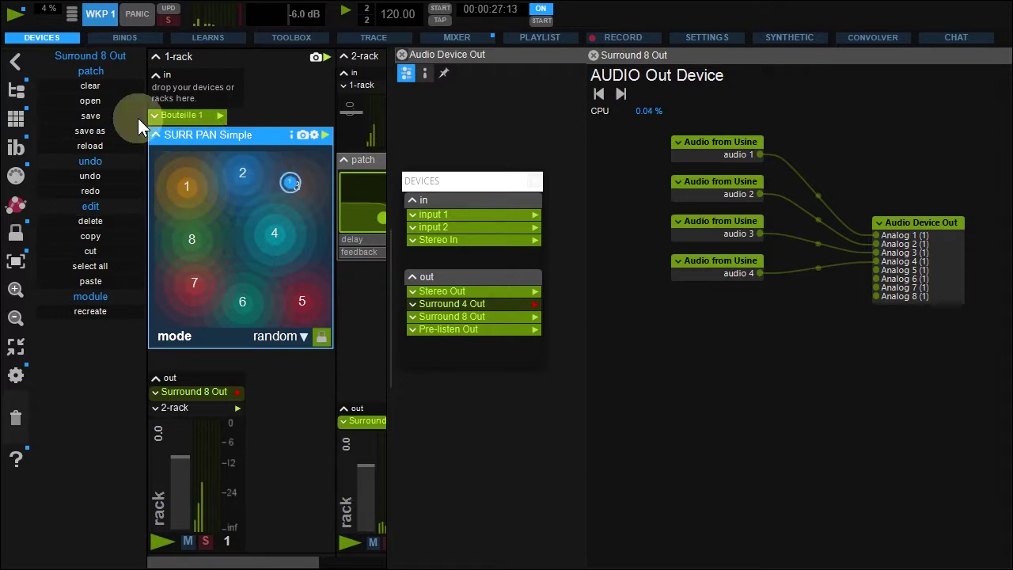
- Add a mono Audio Mix Volume - Mute module to the Surround 8 Out patch
left_click(16, 89)
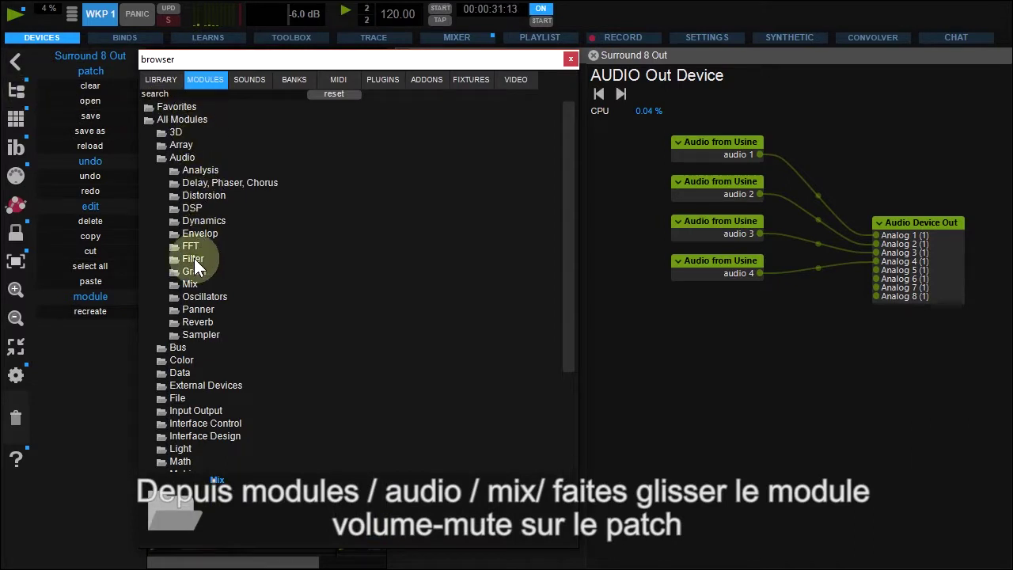
left_click(191, 279)
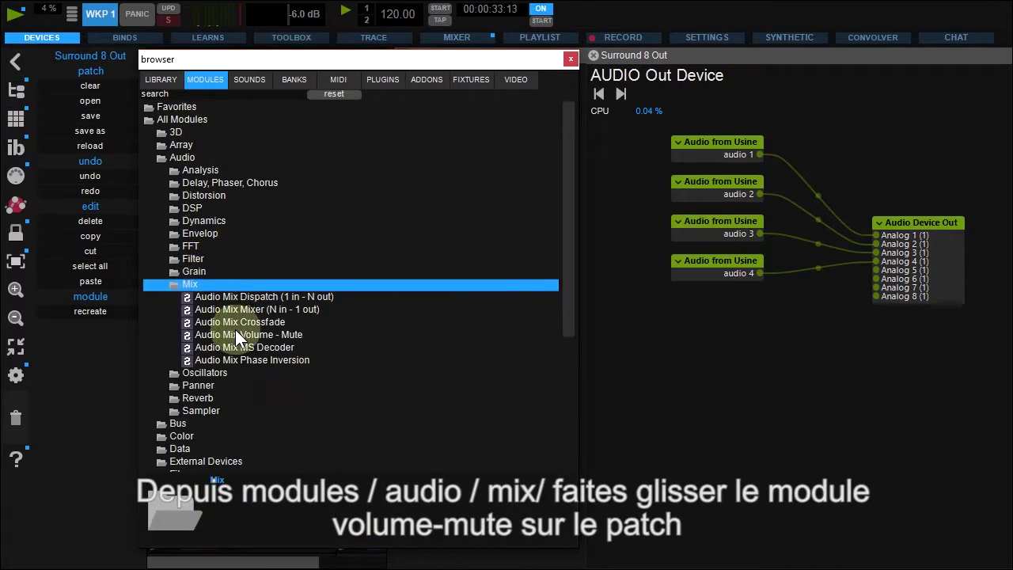
left_click_drag(235, 331, 796, 317)
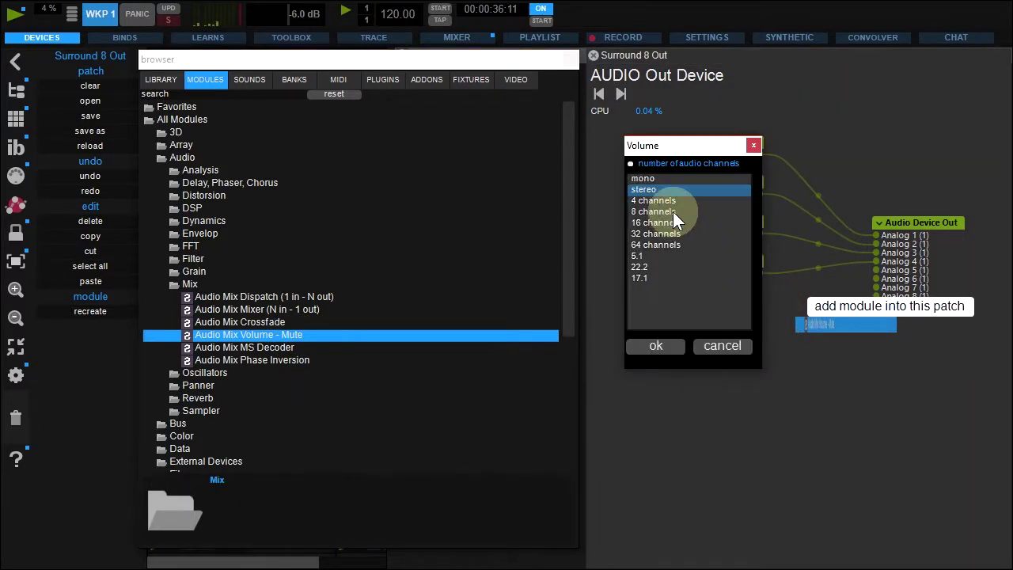
left_click(660, 179)
left_click(666, 346)
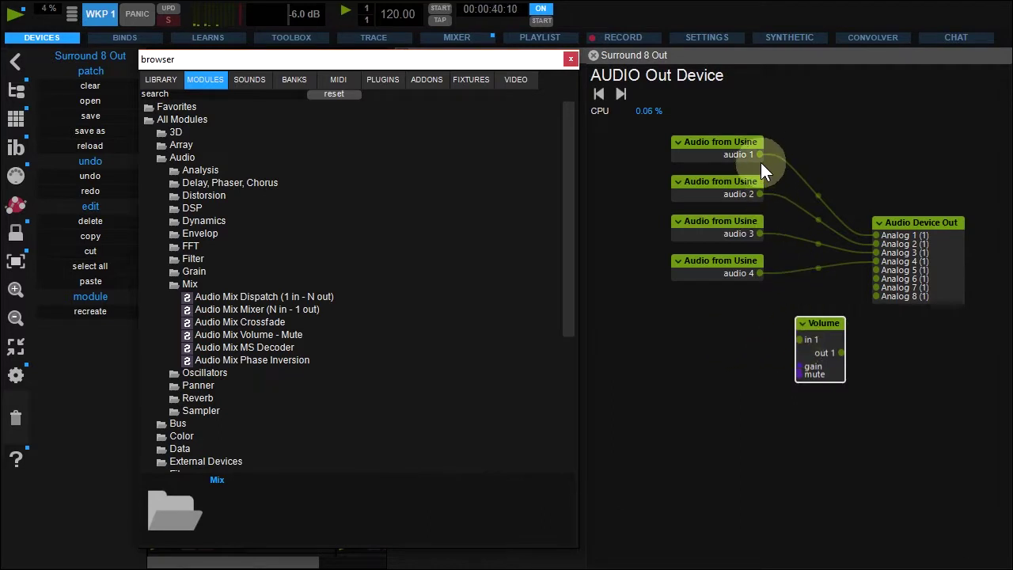
- Connect all four Audio from Usine outputs to the Volume module's input and its output to Analog 5 of Audio Device Out
left_click_drag(757, 153, 759, 196)
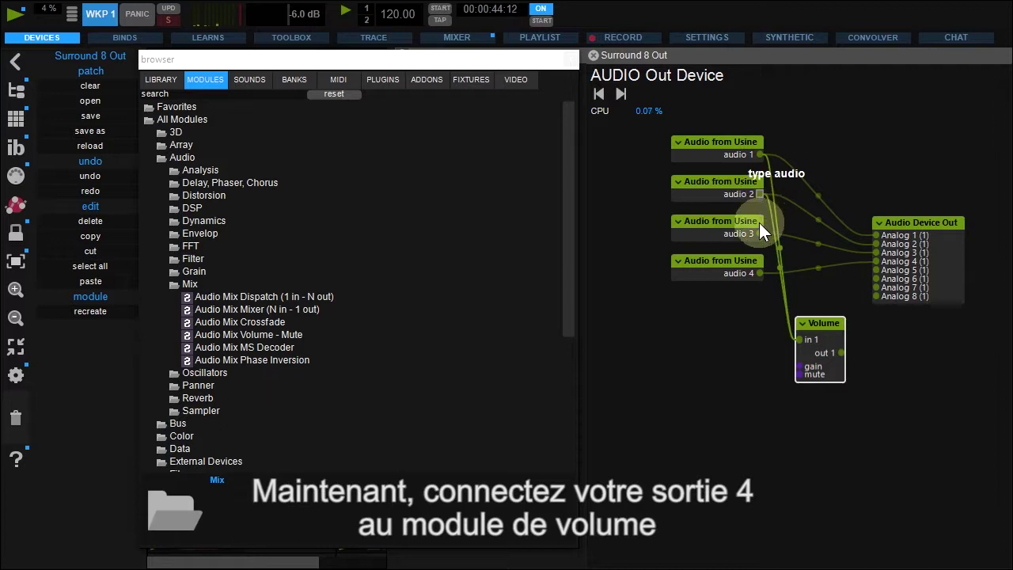
left_click_drag(794, 332, 759, 270)
left_click_drag(839, 352, 876, 270)
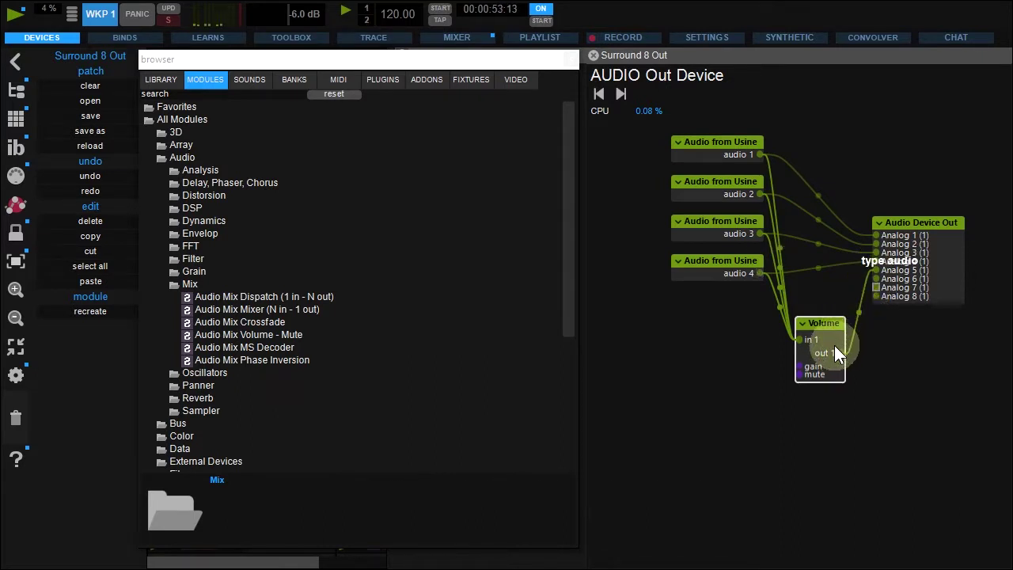
- Create a horizontal fader for the Volume module's gain and close the module browser
left_click_drag(798, 368, 768, 375)
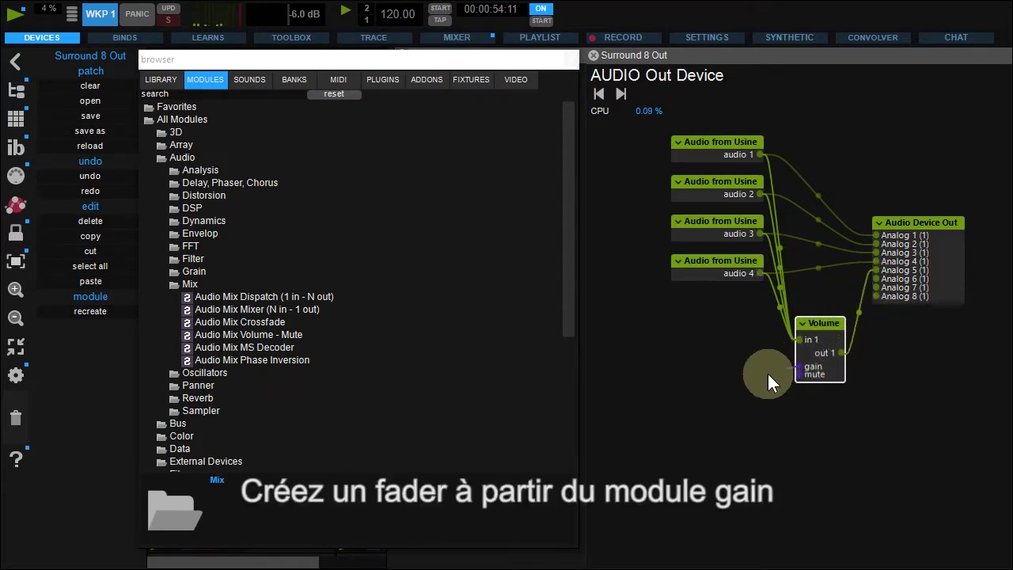
left_click_drag(696, 389, 696, 390)
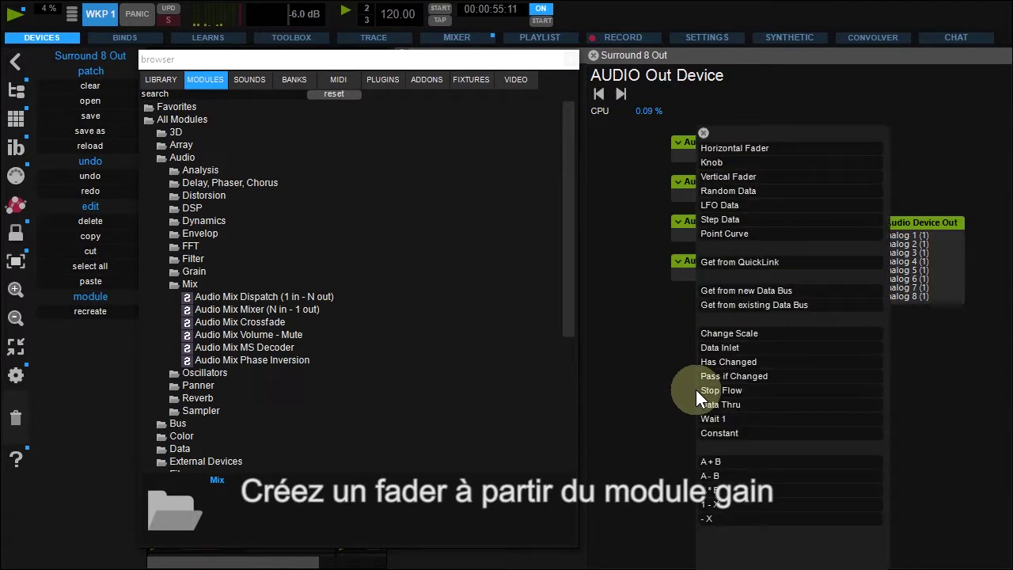
left_click(730, 150)
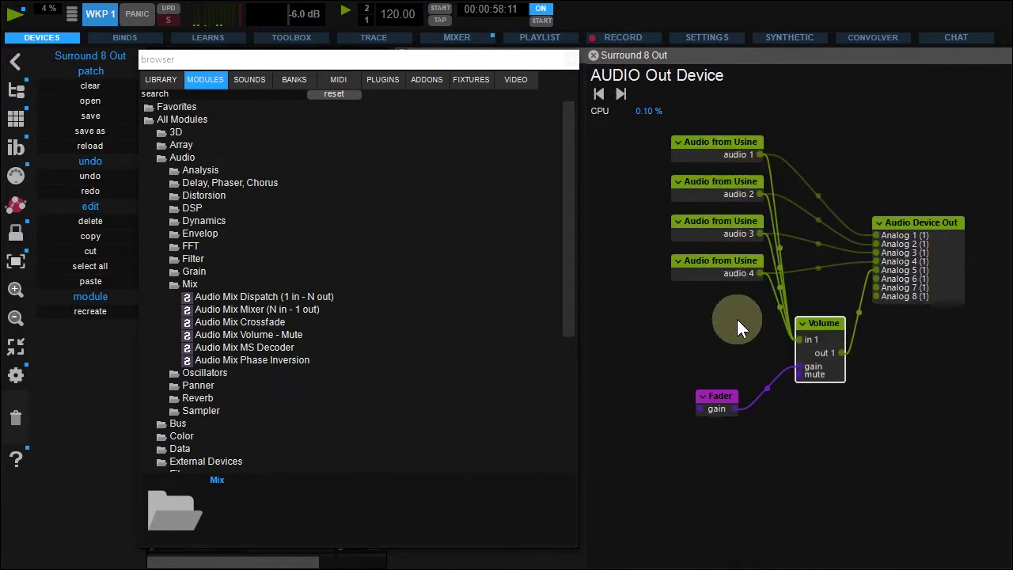
left_click(570, 59)
- Move the DEVICES window aside, expand Surround 8 Out and lower its sub gain to about -6.4 dB
left_click(504, 157)
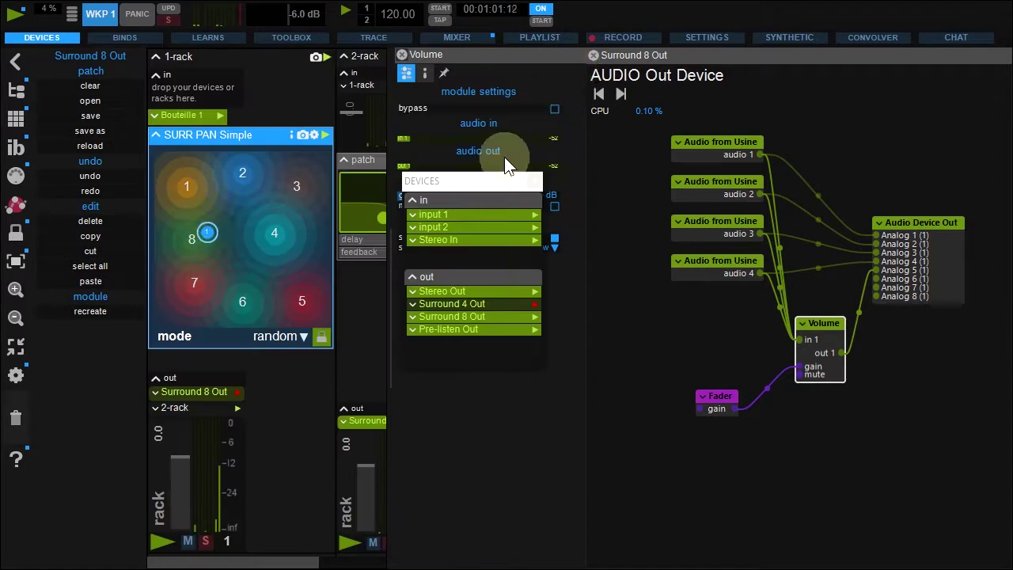
left_click_drag(485, 185, 527, 188)
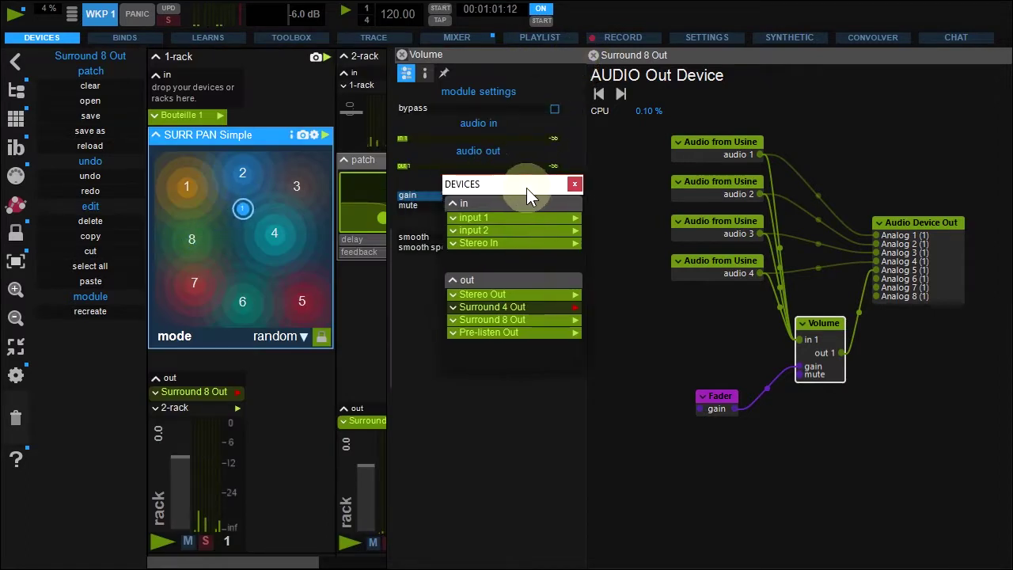
left_click(453, 318)
left_click(536, 337)
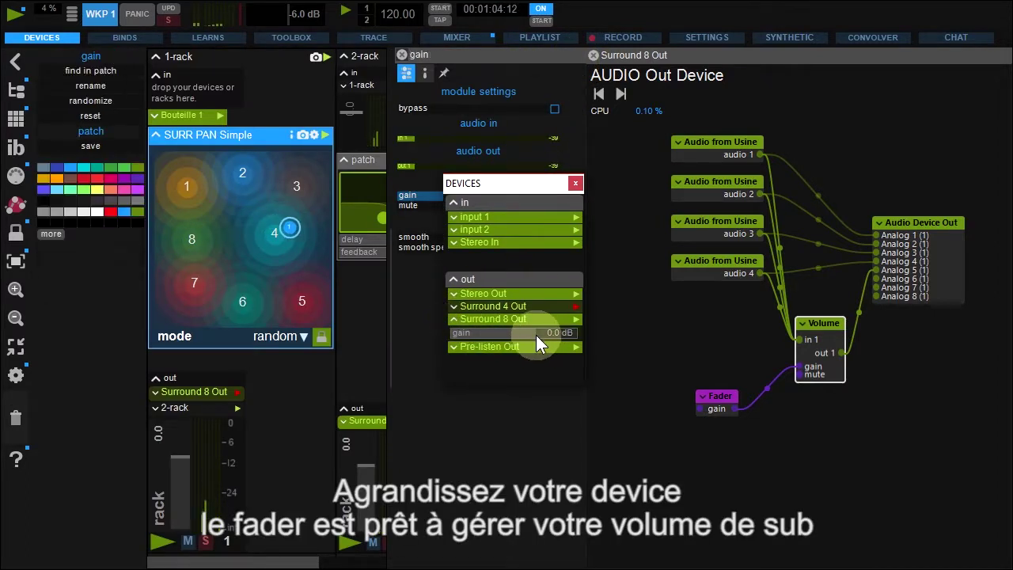
left_click_drag(513, 331, 495, 331)
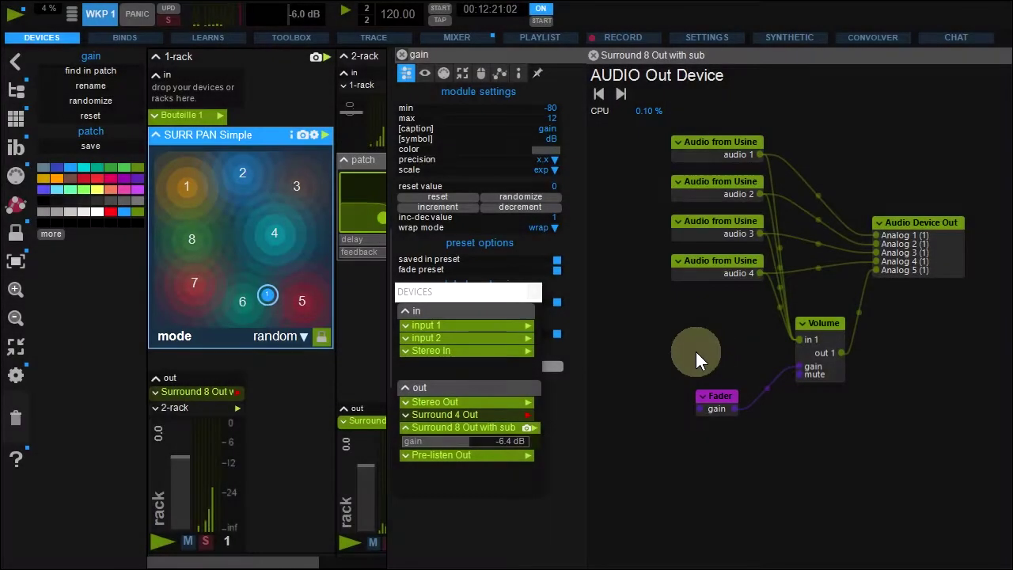
- Move Audio Device Out aside and insert a 4-channel Linkwitz-Riley filter between the four audio inputs and Analog 1 to 4
left_click_drag(722, 347, 651, 340)
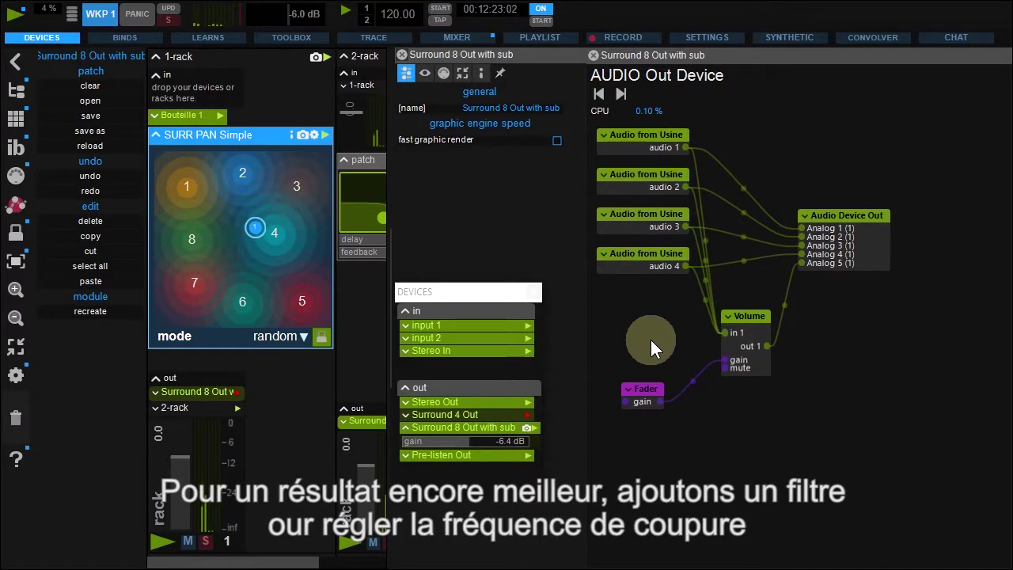
left_click_drag(858, 240, 968, 167)
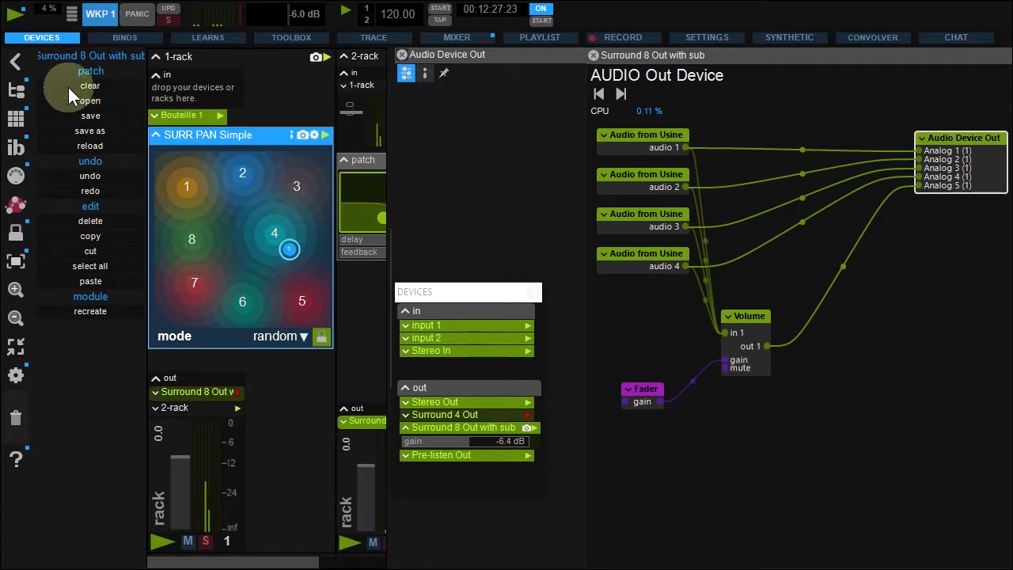
left_click(15, 92)
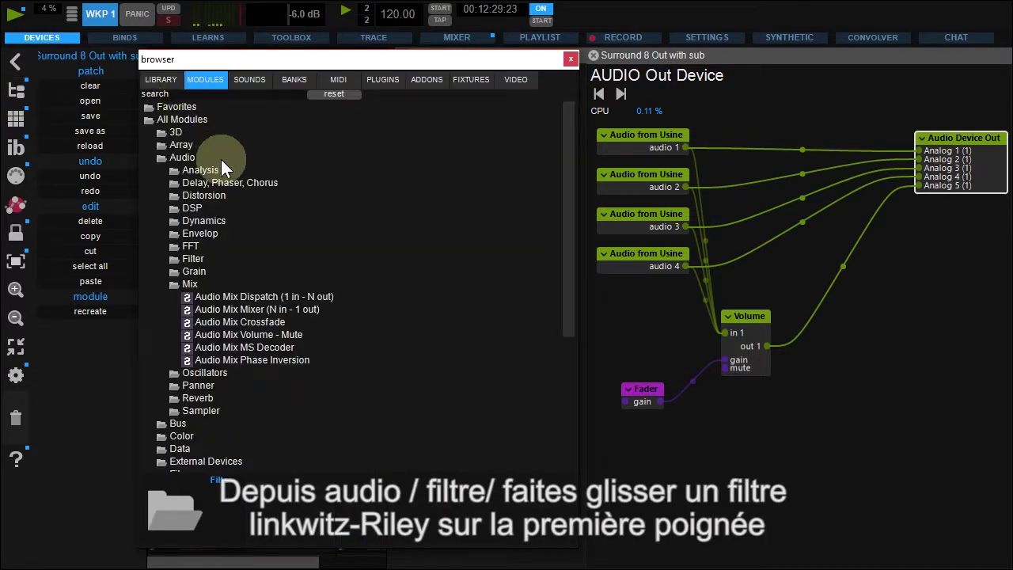
left_click(194, 260)
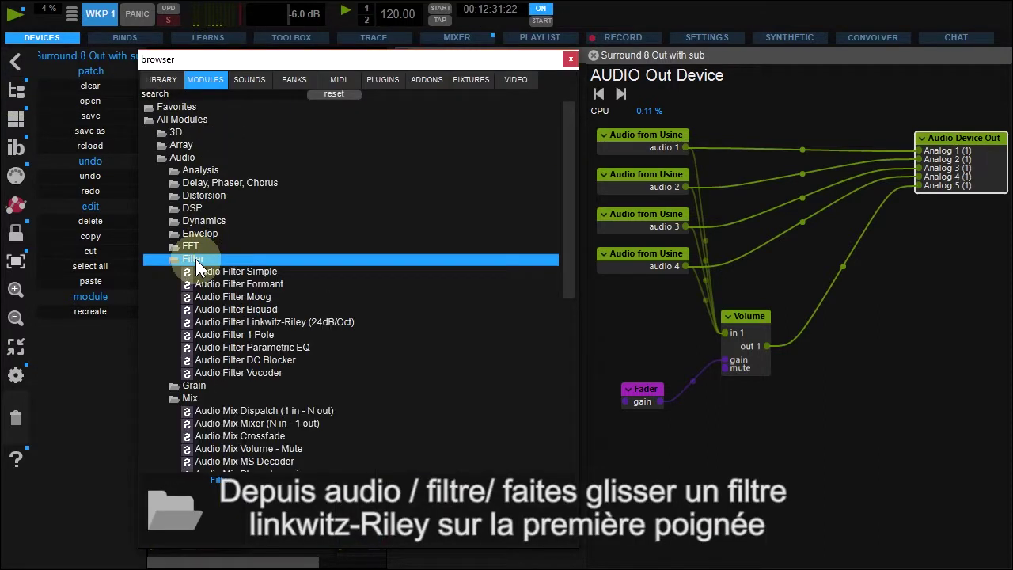
left_click_drag(263, 321, 801, 147)
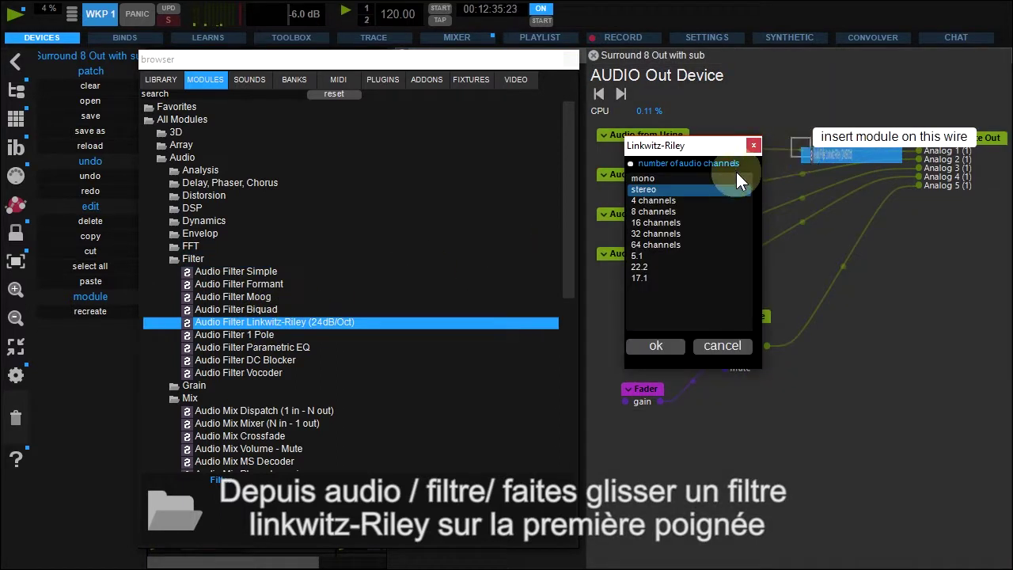
left_click(665, 201)
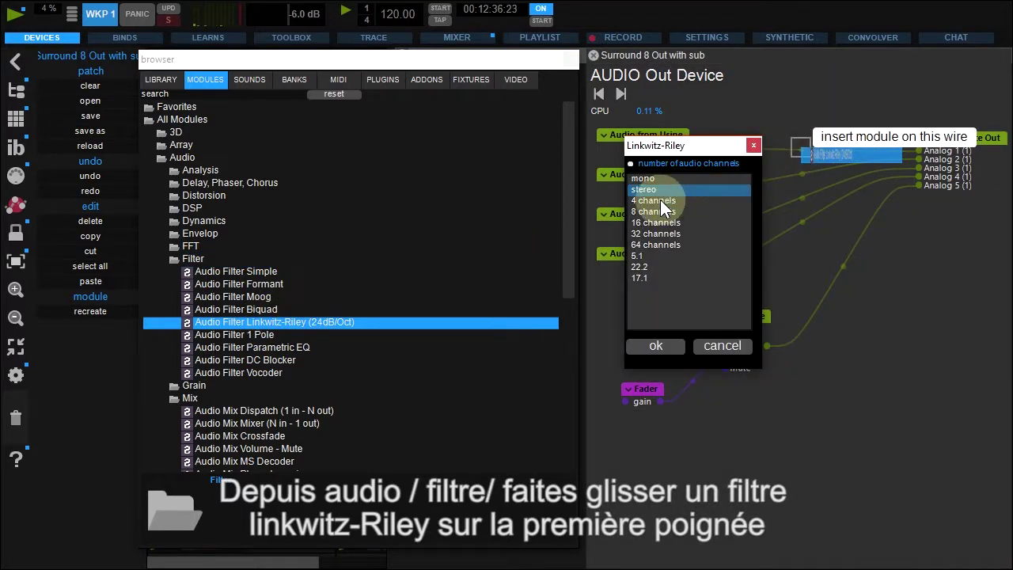
left_click(660, 346)
left_click_drag(835, 188, 785, 170)
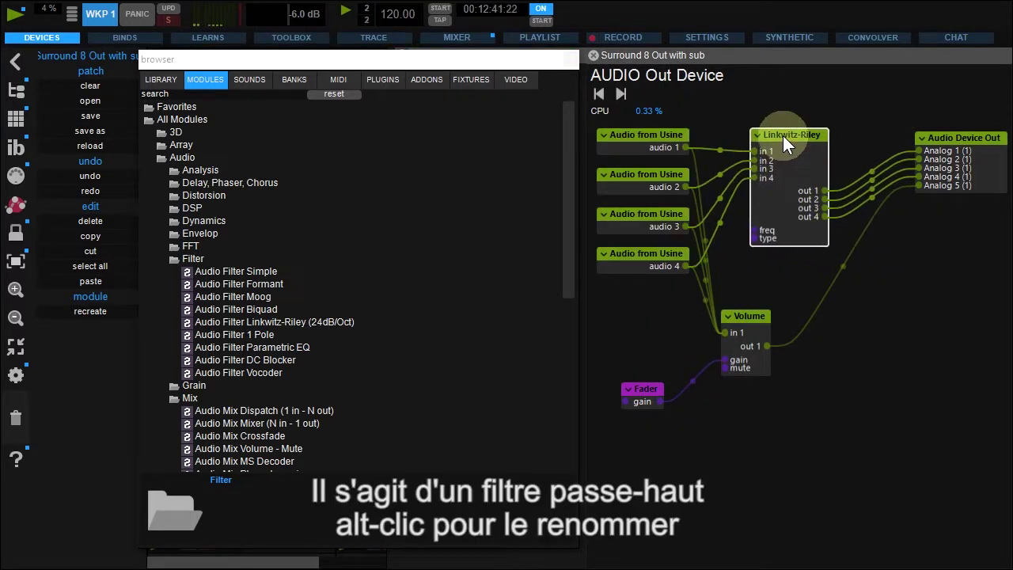
- Rename the four-channel filter module as Linkwitz-Riley highpass
left_click(783, 136, "alt")
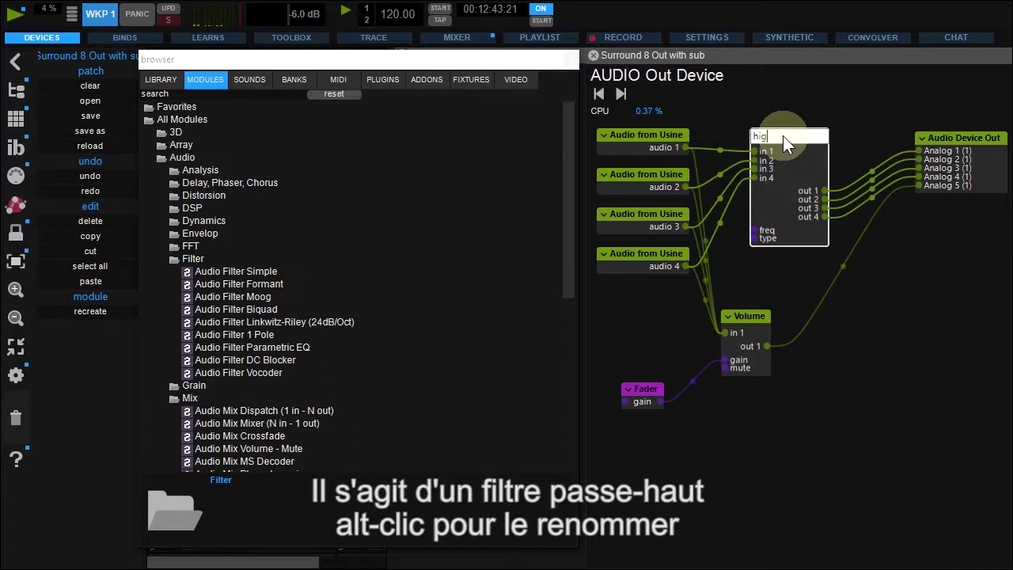
type("highpass")
key("Return")
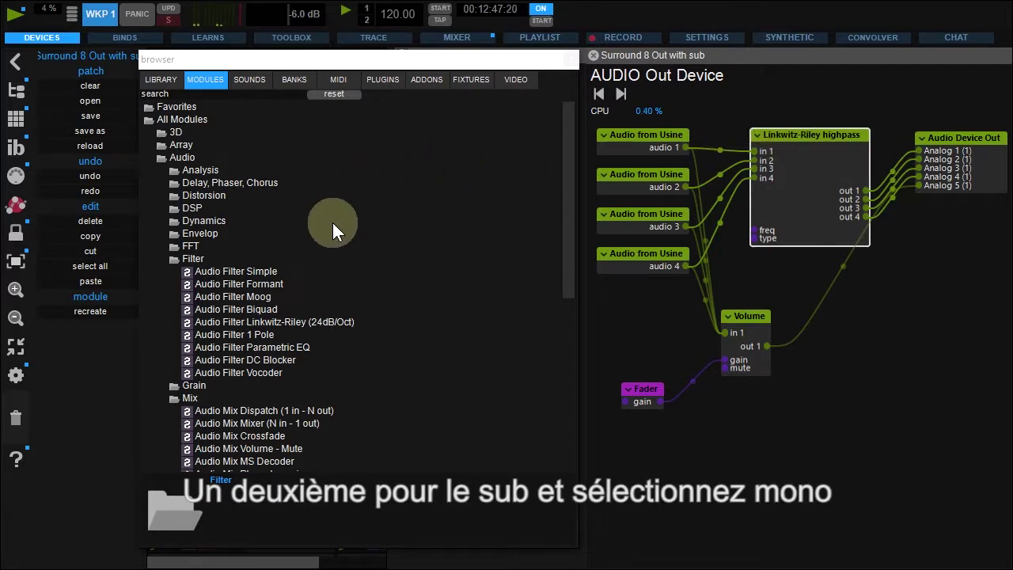
- Insert a mono Linkwitz-Riley filter on the wire between the Volume module and Analog 5, and close the module browser
left_click_drag(317, 320, 838, 265)
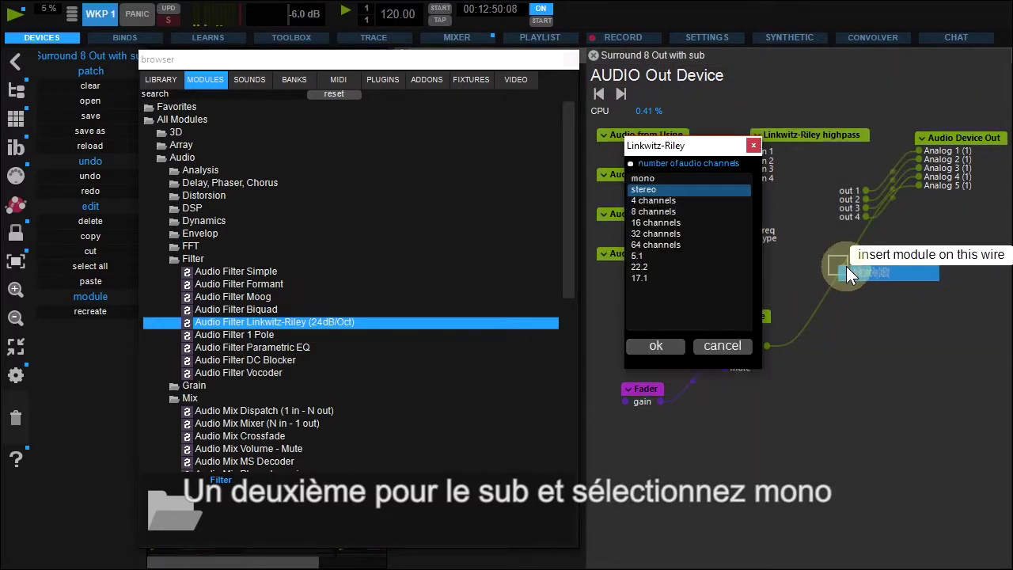
left_click(660, 178)
left_click(655, 342)
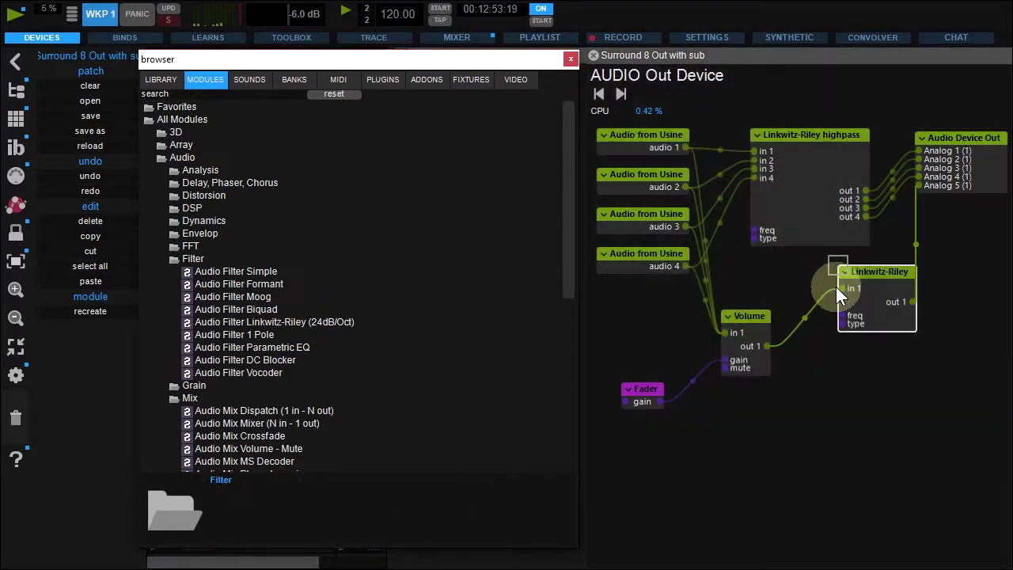
left_click_drag(869, 283, 866, 312)
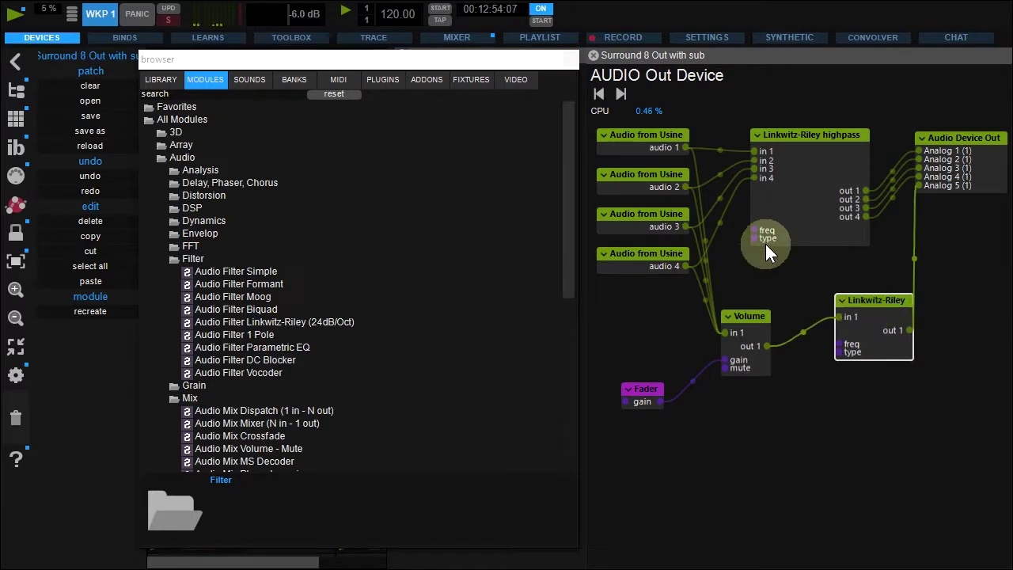
left_click(573, 59)
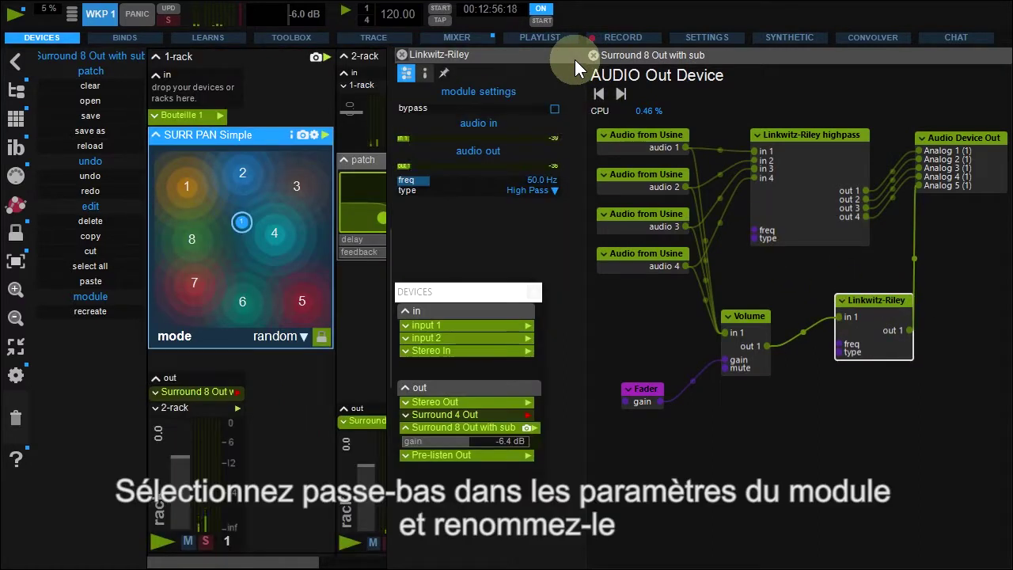
- Set the mono filter's type to Low Pass and rename it as Linkwitz-Riley lowpass
left_click(509, 194)
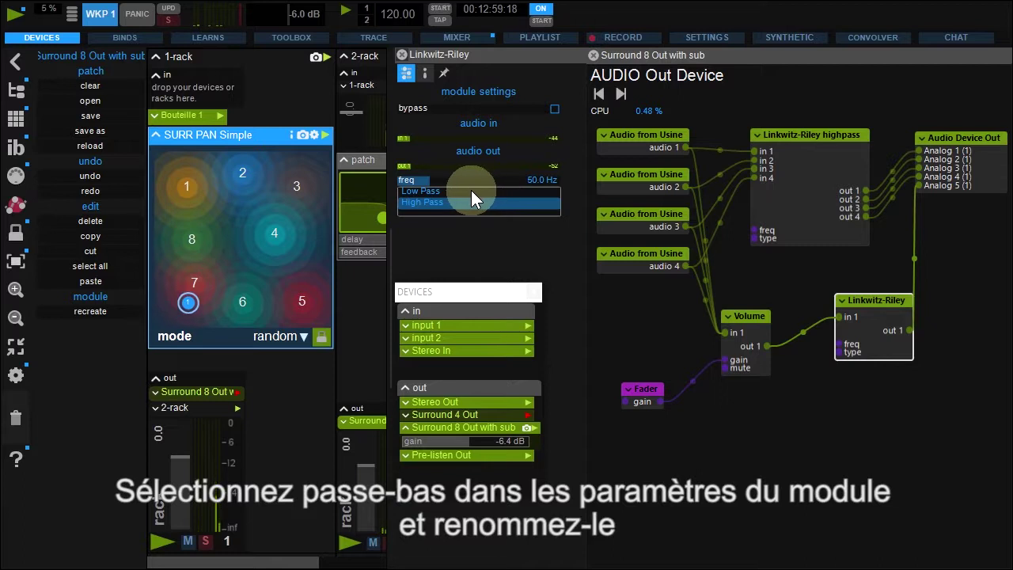
left_click(471, 191)
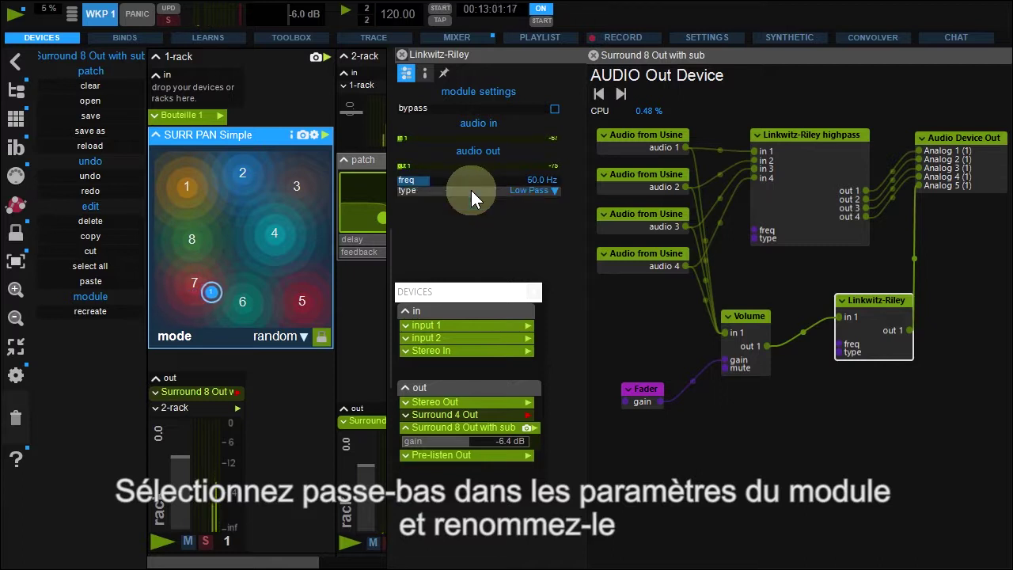
left_click(861, 313)
double_click(868, 303)
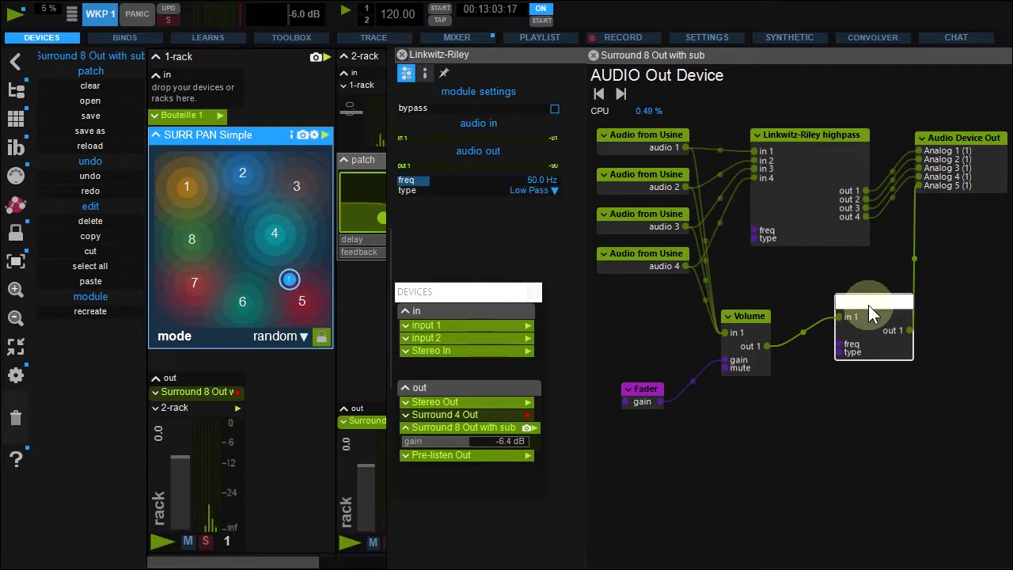
type("Linkwitz-Riley lowpass")
key("Return")
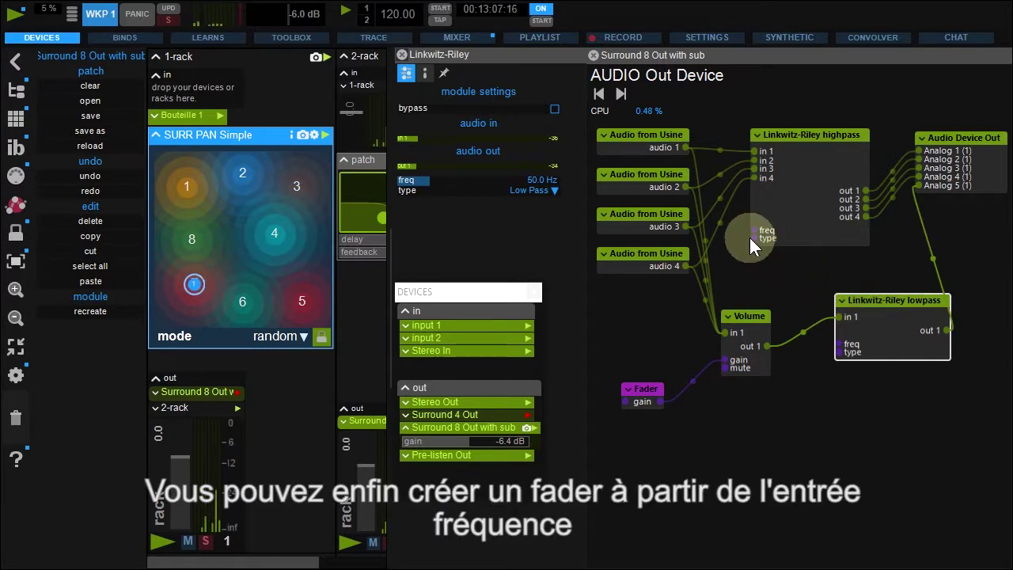
- Create a horizontal fader for the high-pass filter's frequency and connect it to the low-pass filter's frequency as well
left_click_drag(752, 233, 629, 432)
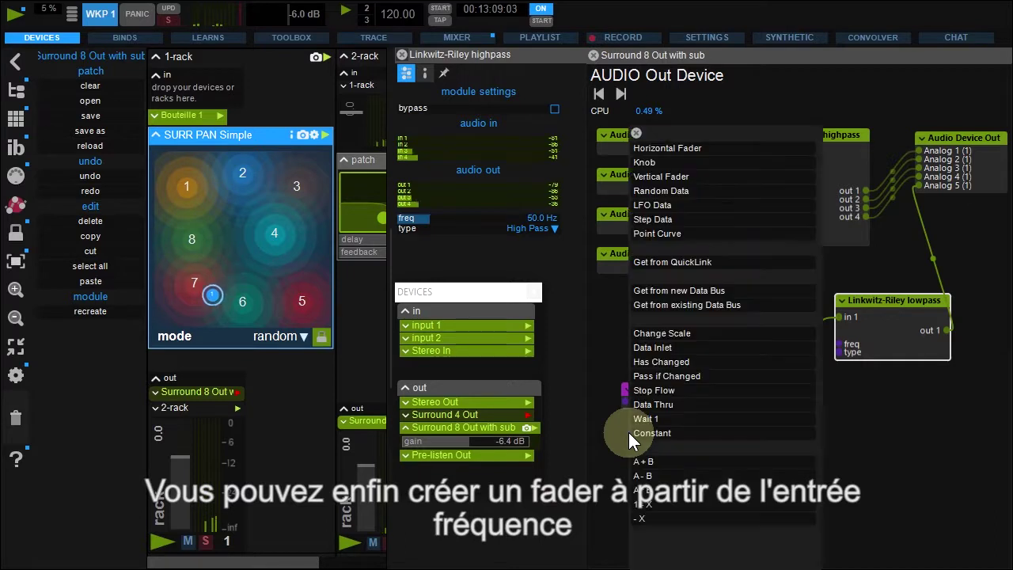
left_click(661, 148)
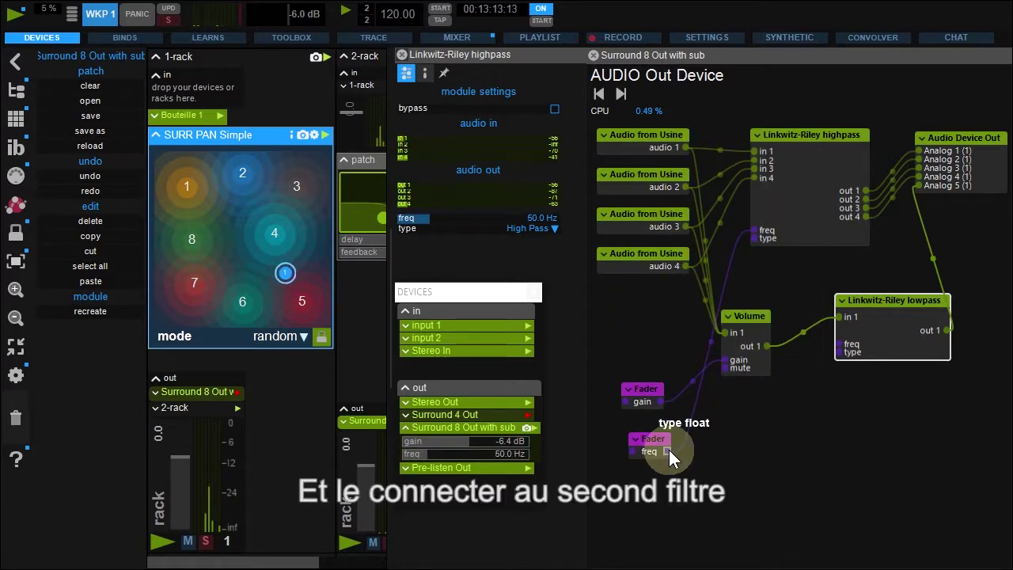
left_click_drag(669, 451, 840, 347)
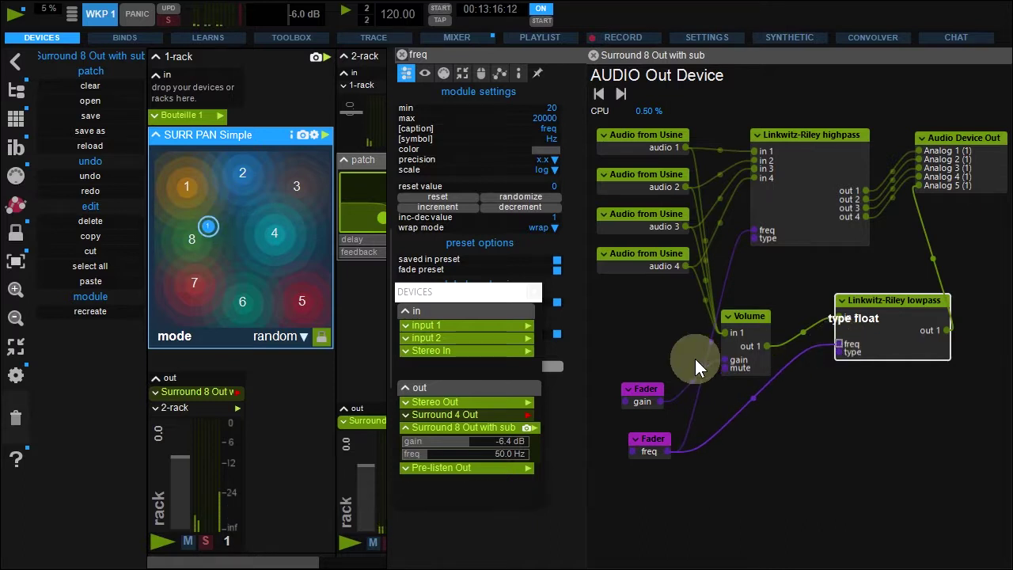
- Raise the Surround 8 Out with sub device's gain to about 0.6 dB and increase its crossover frequency
scroll(431, 455, "up", 2)
left_click_drag(430, 455, 457, 455)
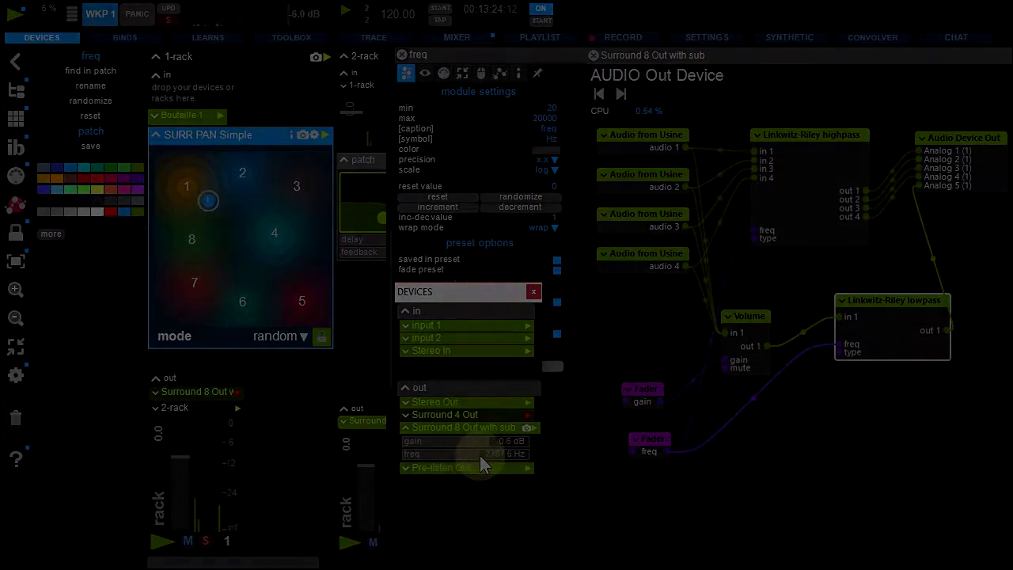